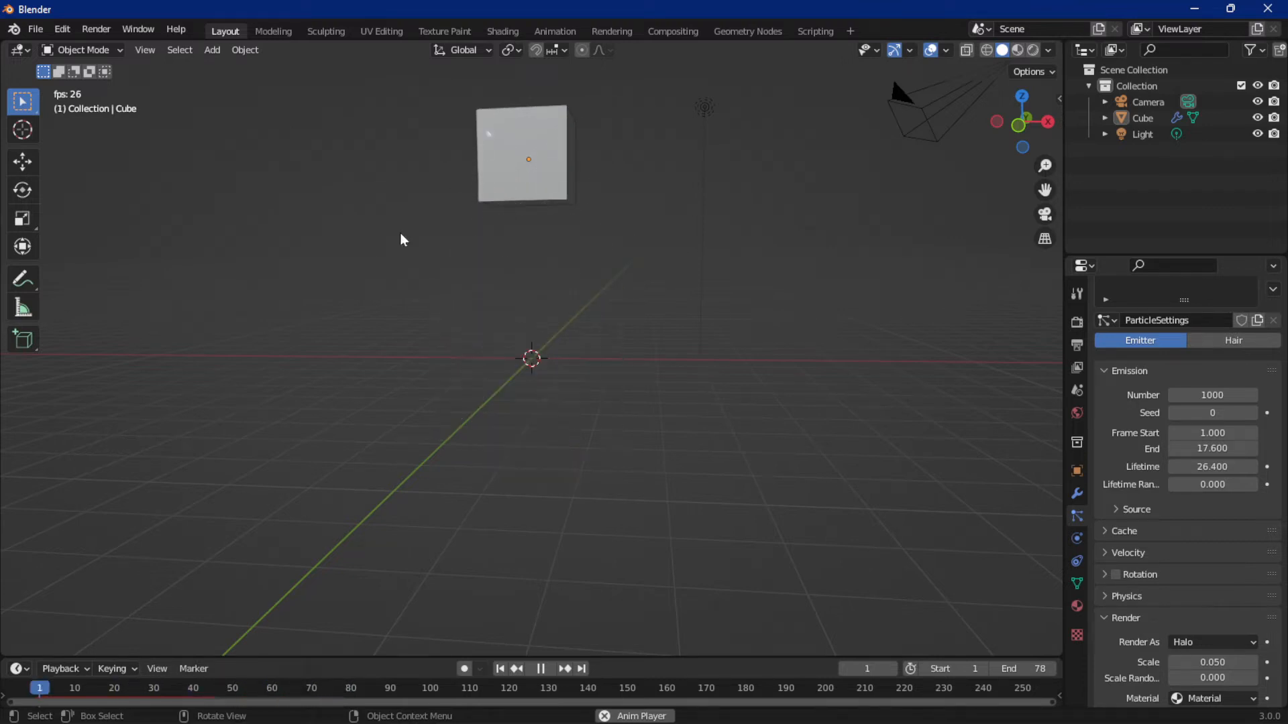
- Create a new General file without saving the current scene's changes
click(35, 29)
mouse_move(60, 46)
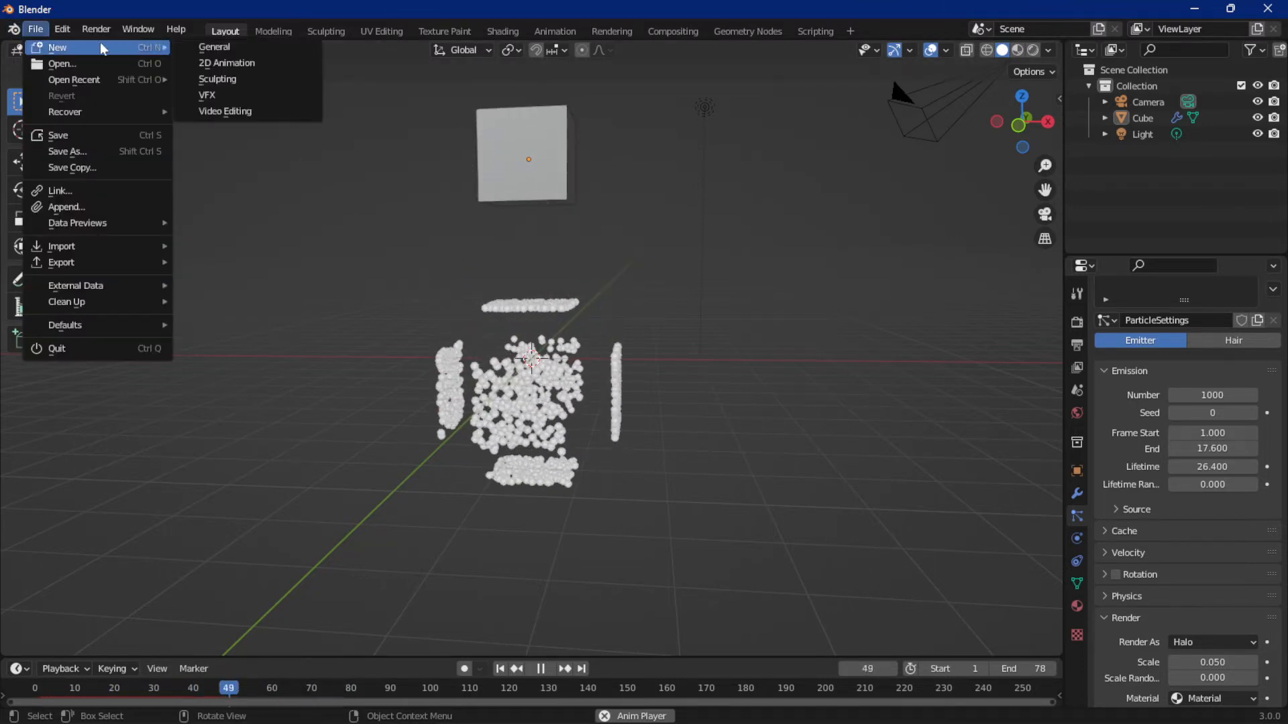
click(208, 48)
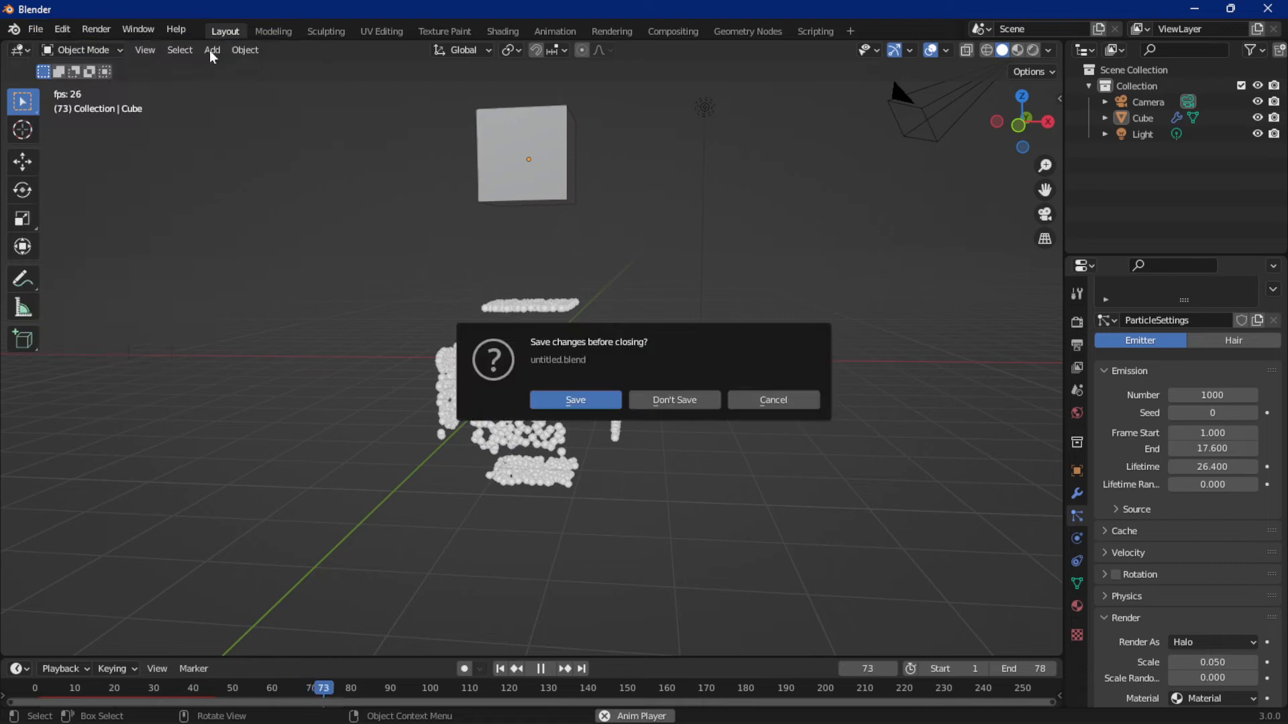
click(670, 403)
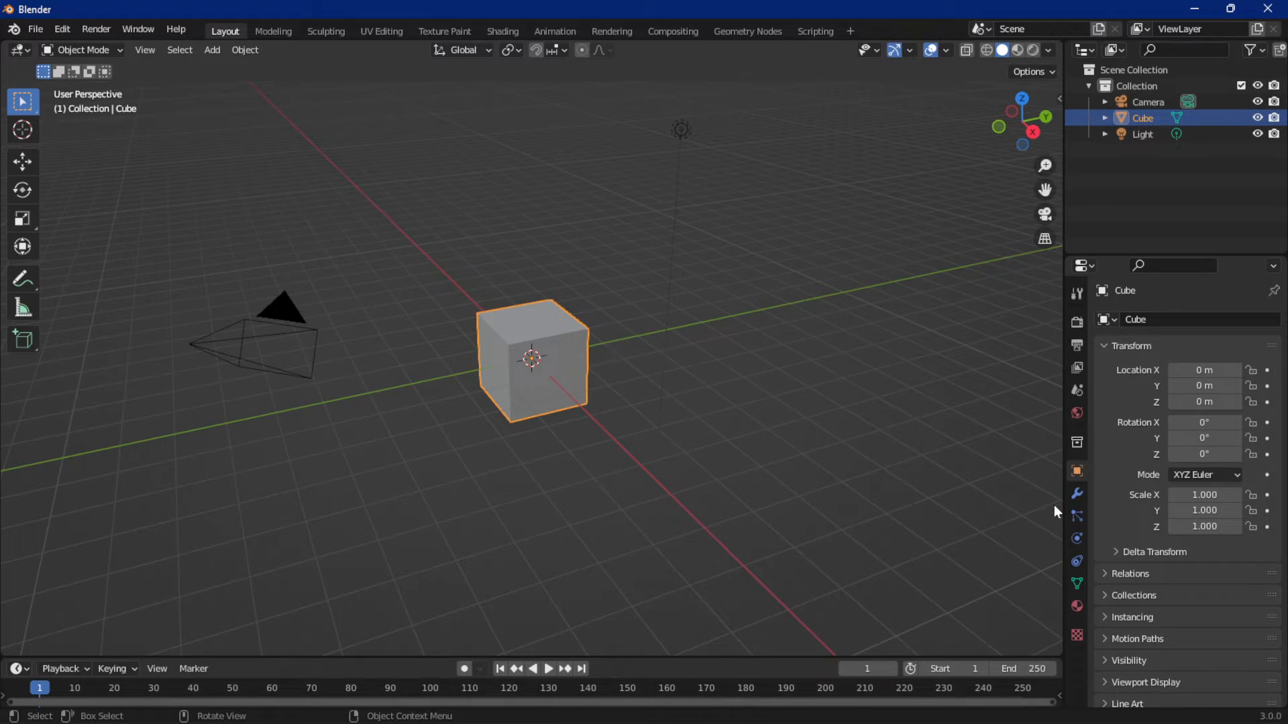
- Add a particle system to the default cube and preview the emission in the animation
click(1075, 517)
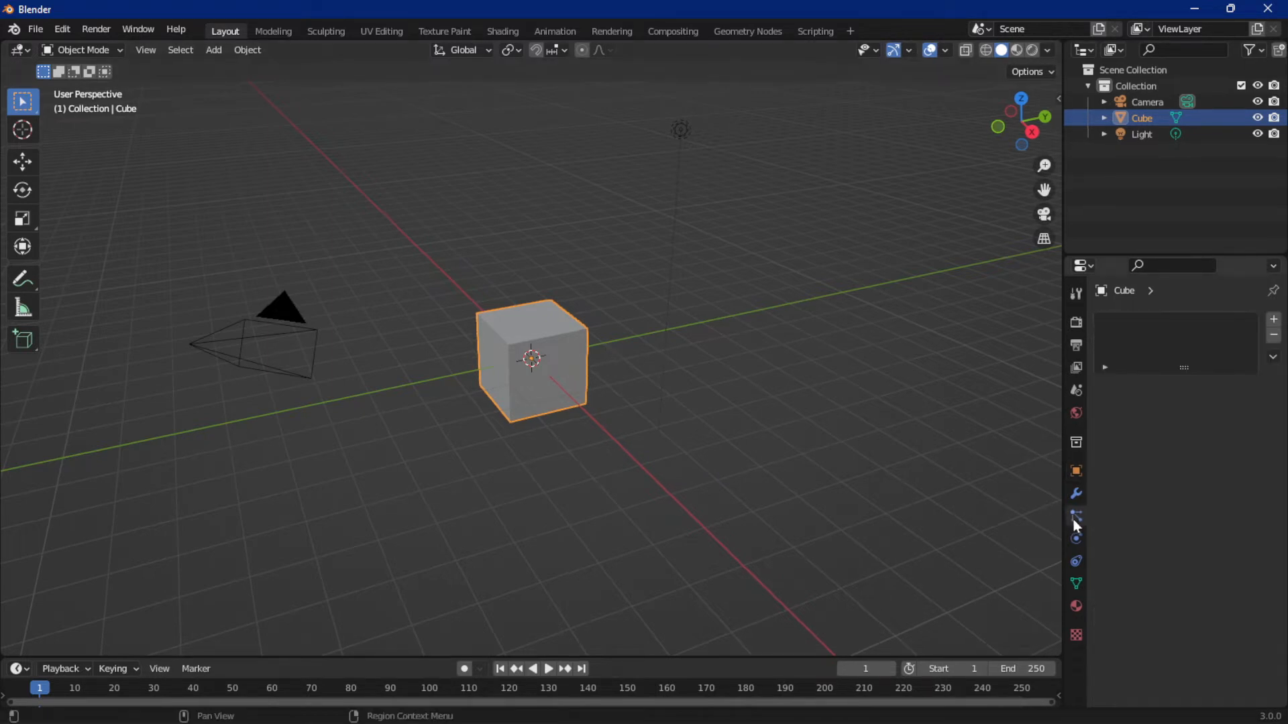
click(1272, 319)
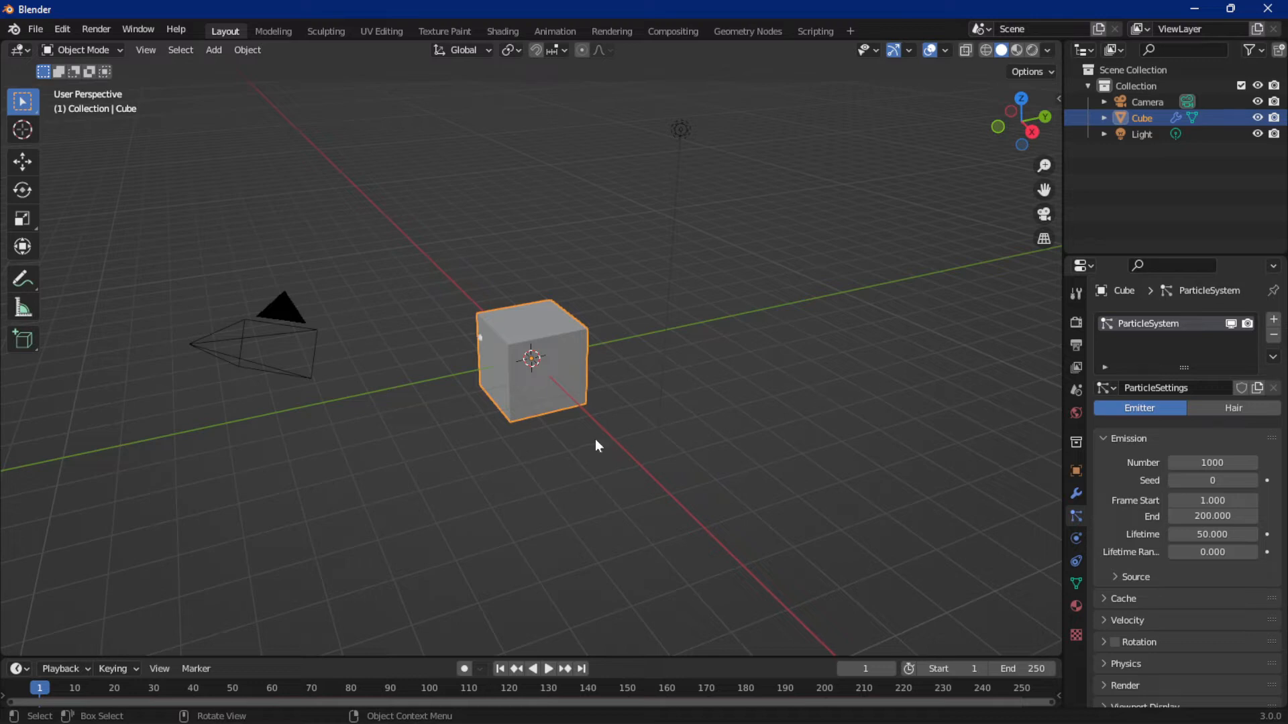
key(space)
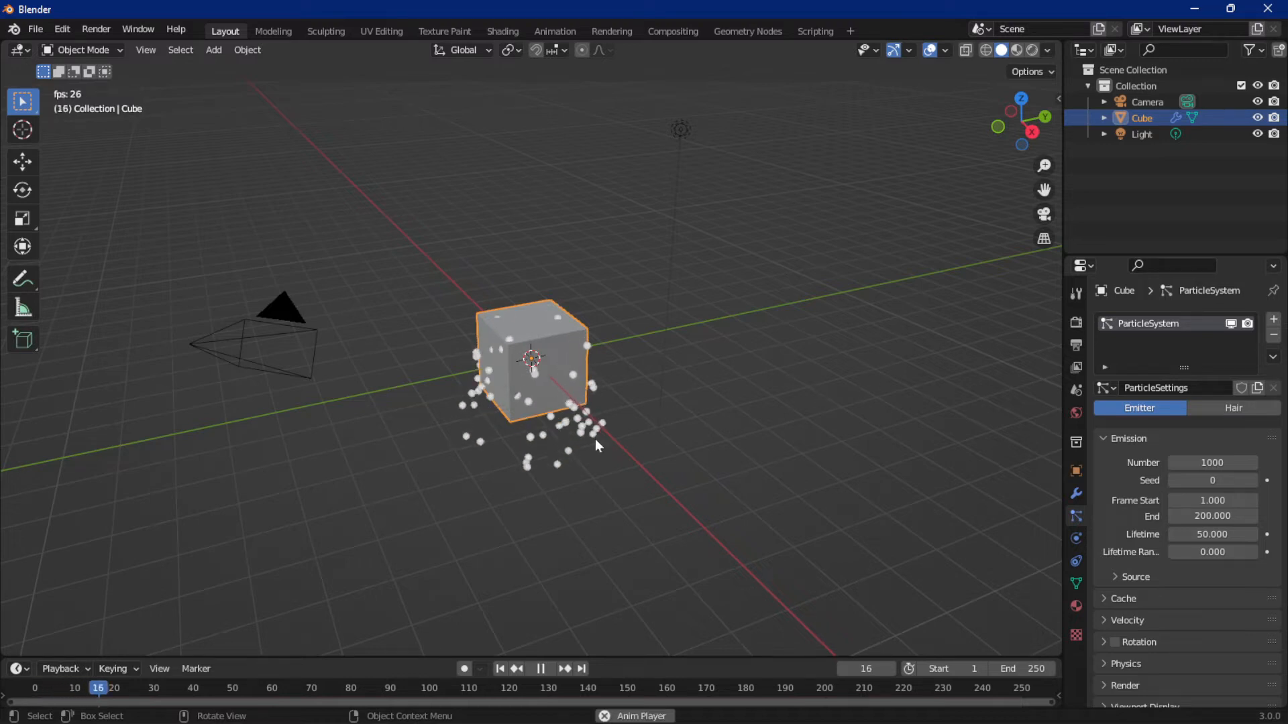
key(space)
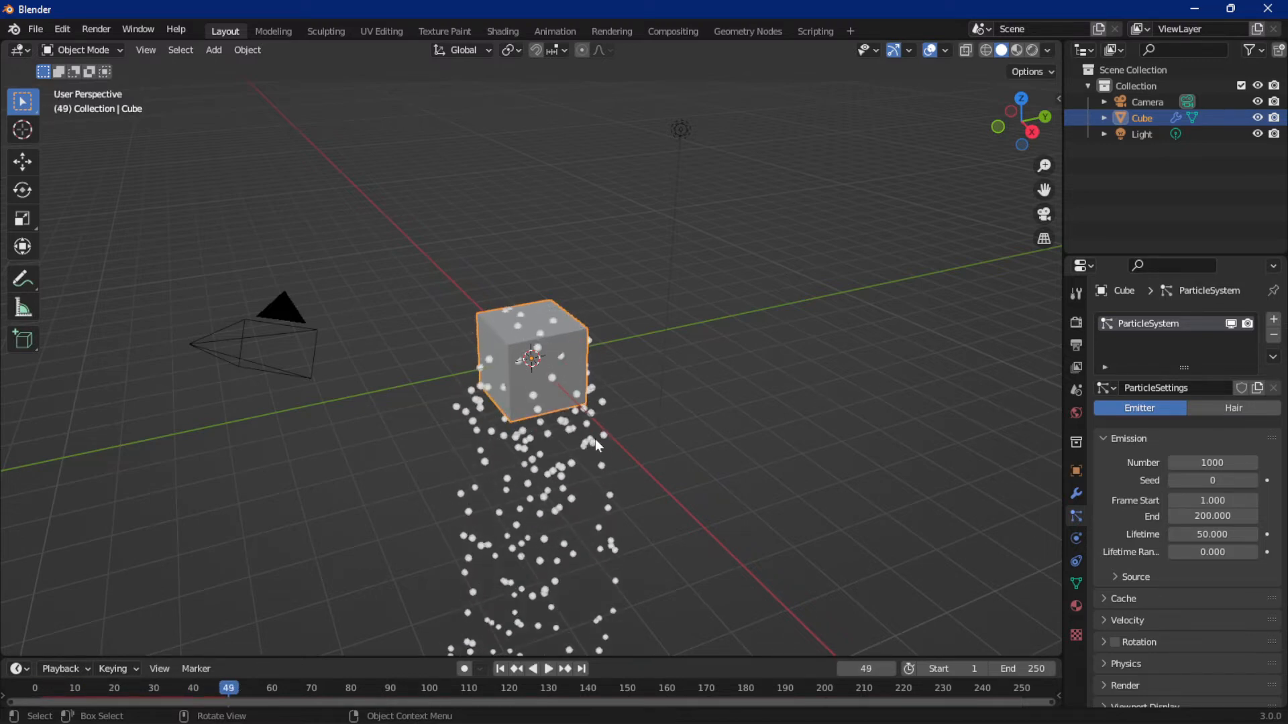
- Raise the cube well above the grid along Z, preview the falling particles, and return to the first frame
key(g)
key(z)
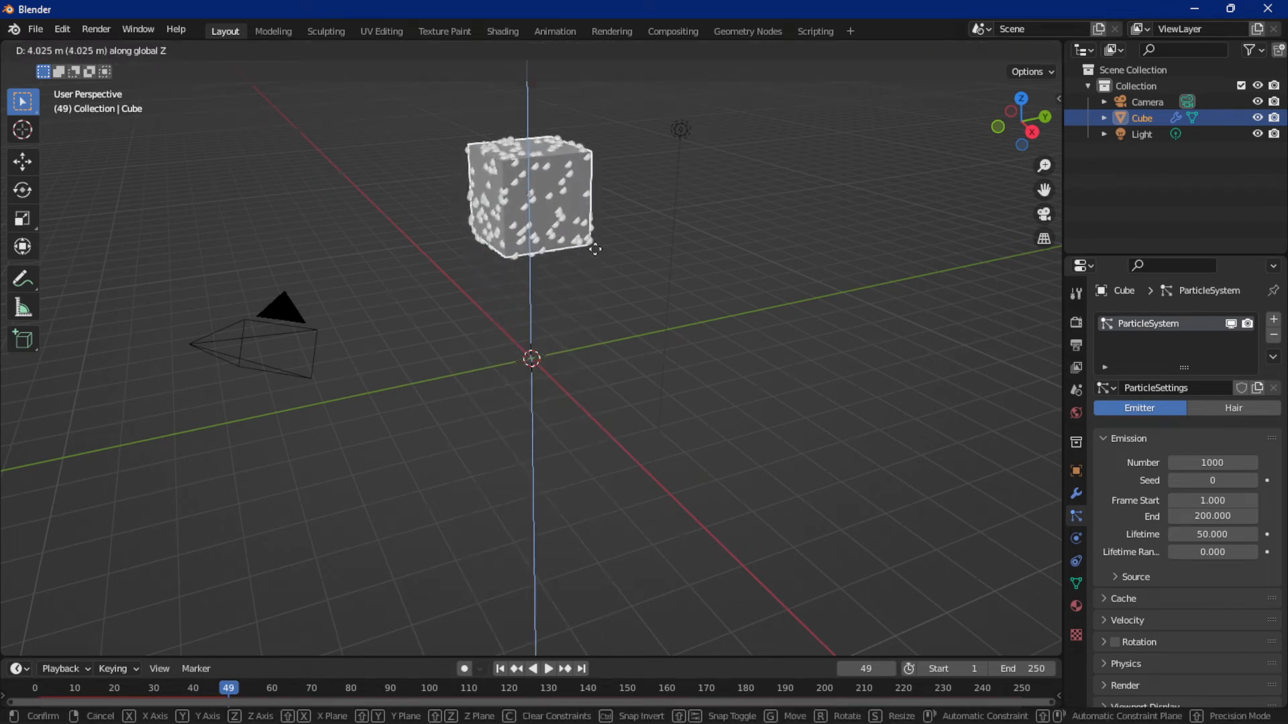
click(579, 201)
key(space)
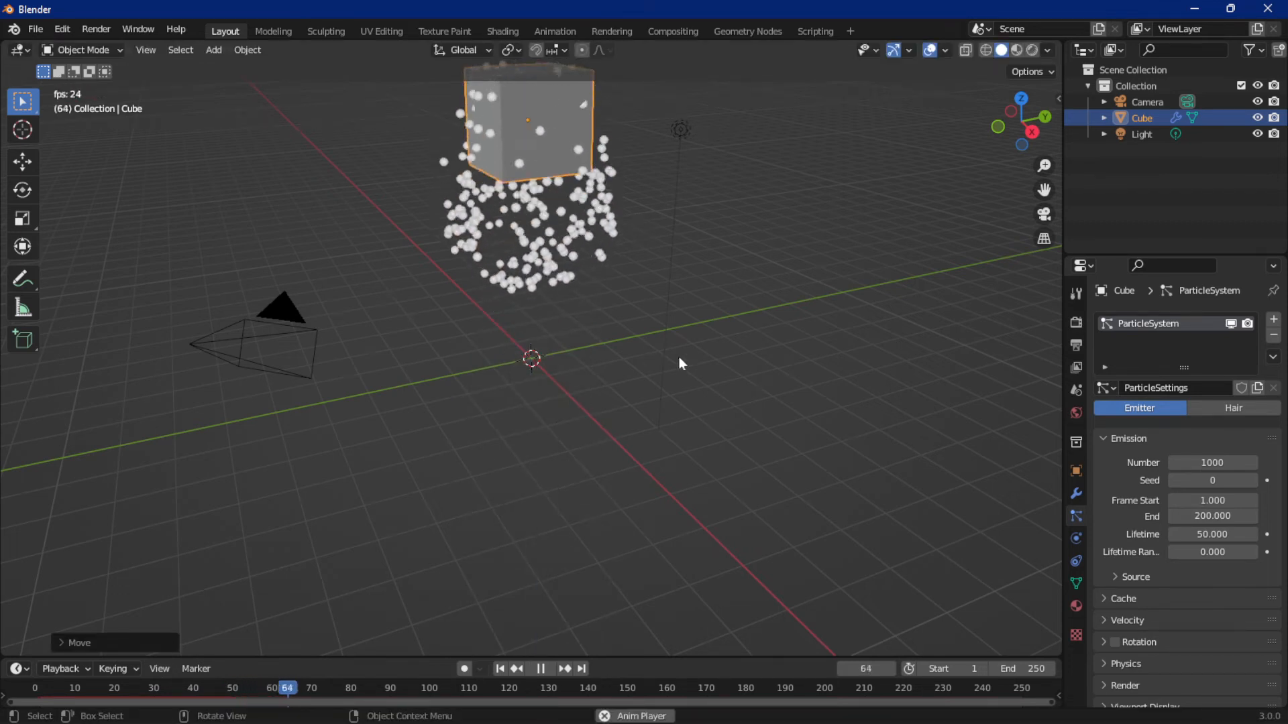
key(shift+Left)
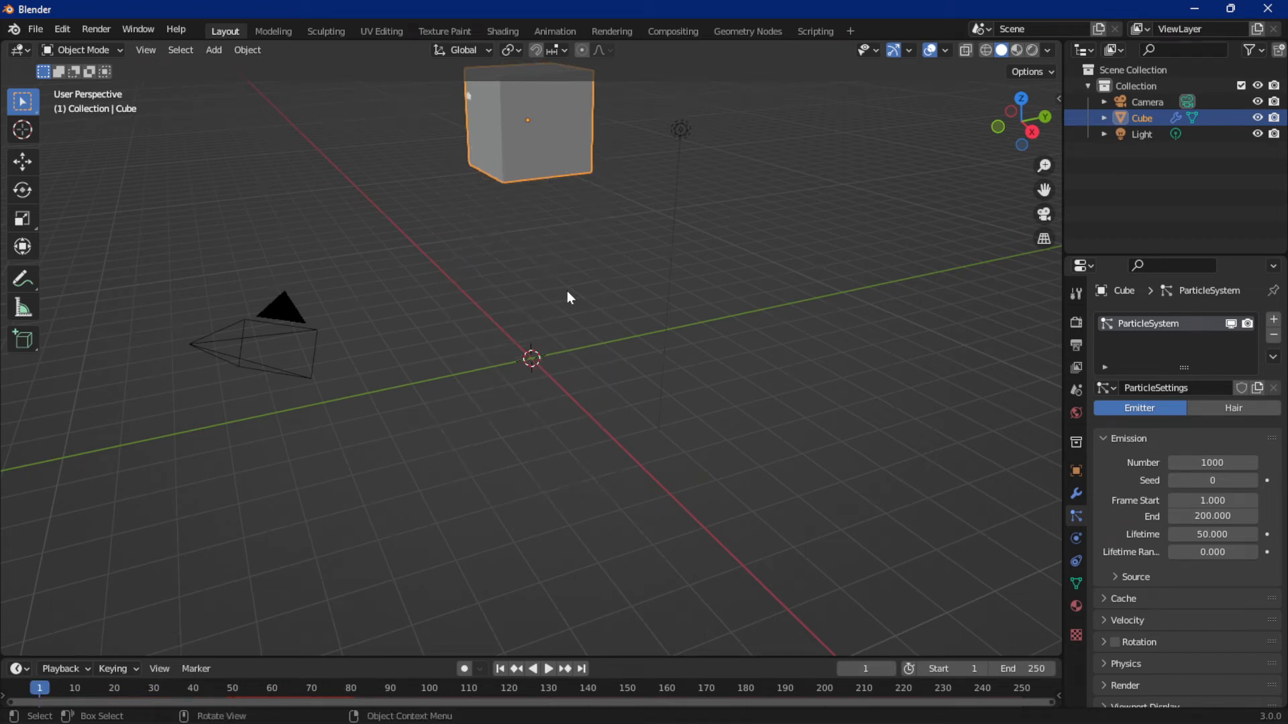
- In the particle render settings, keep Render As on Halo and set the scale to 0.150
click(1119, 440)
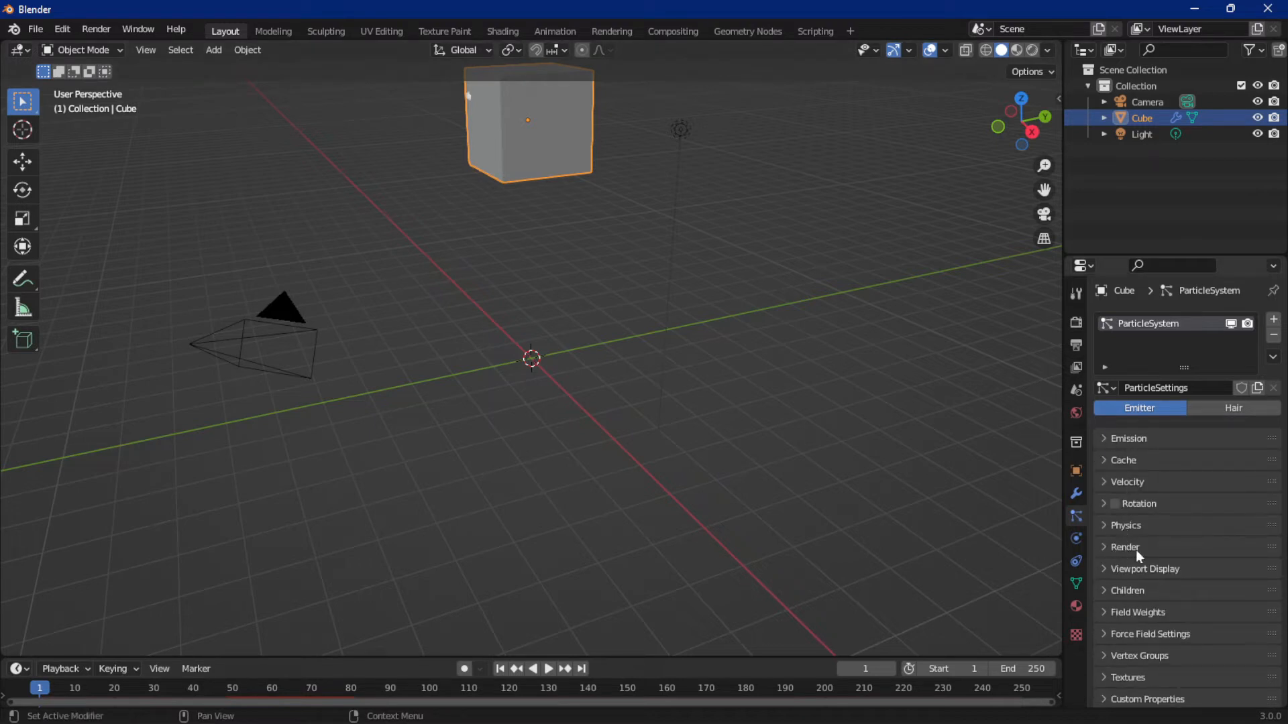
click(1119, 548)
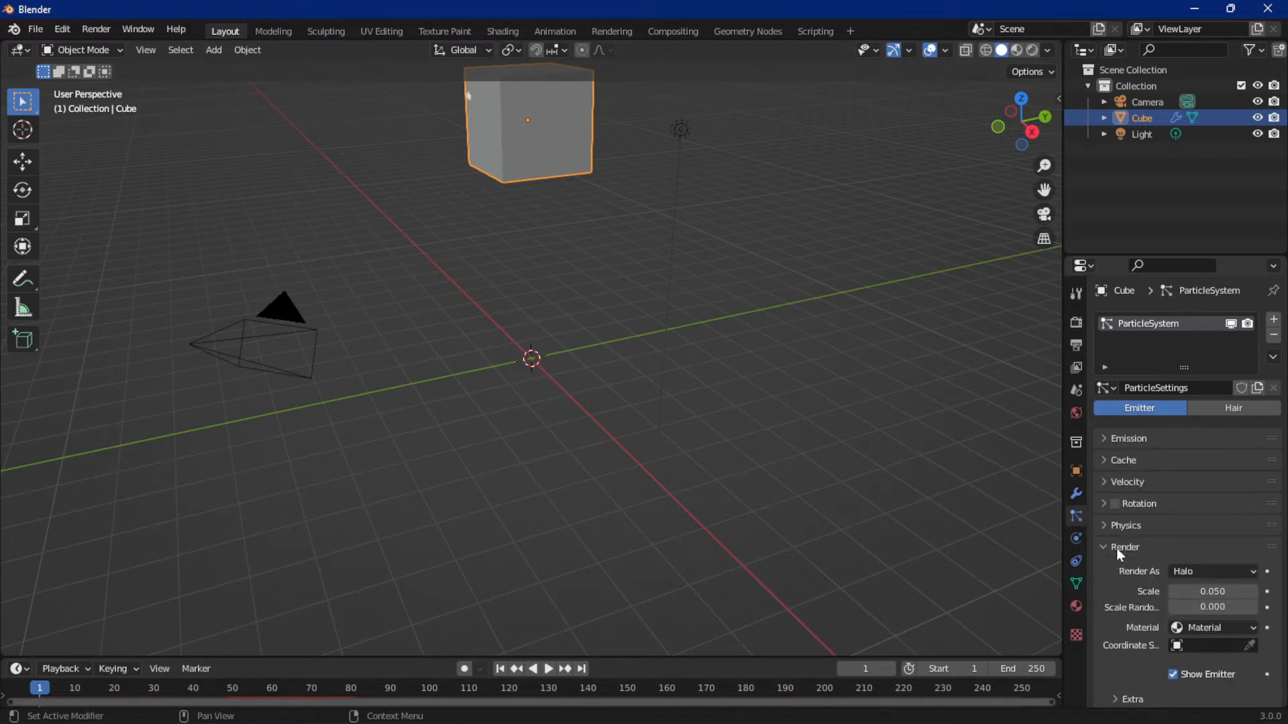
scroll(1138, 560, down, 5)
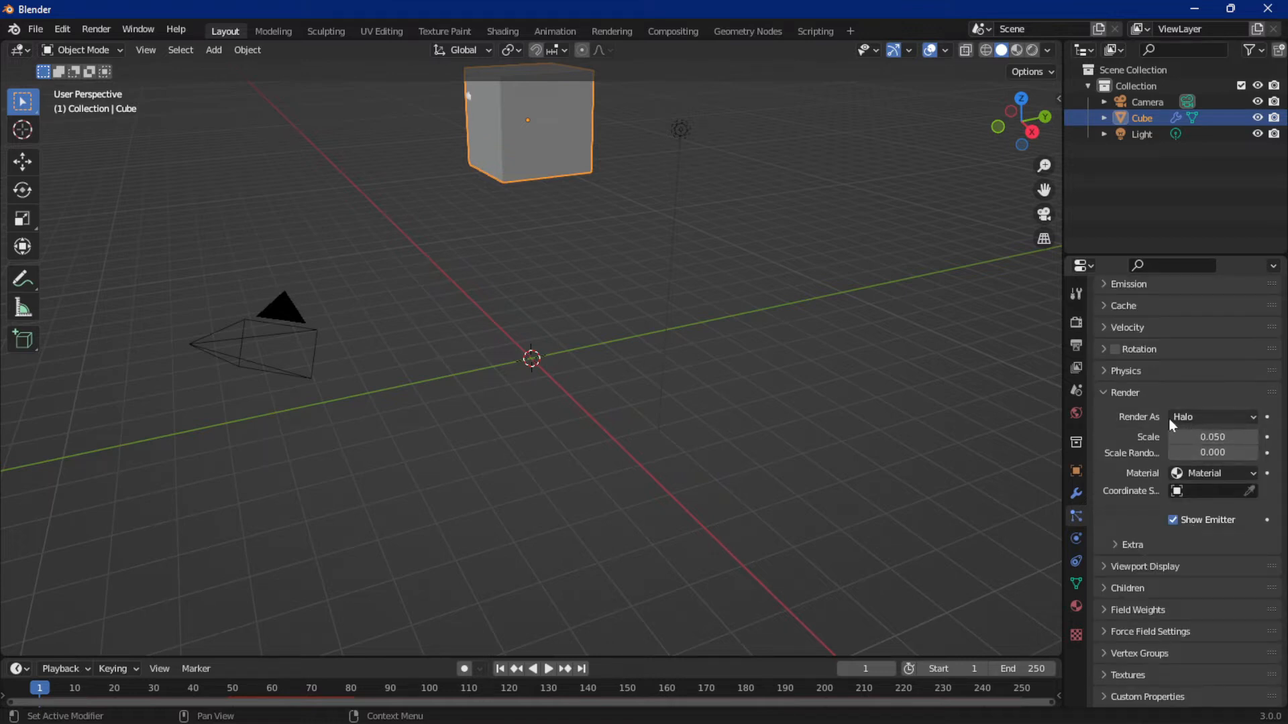
click(1214, 417)
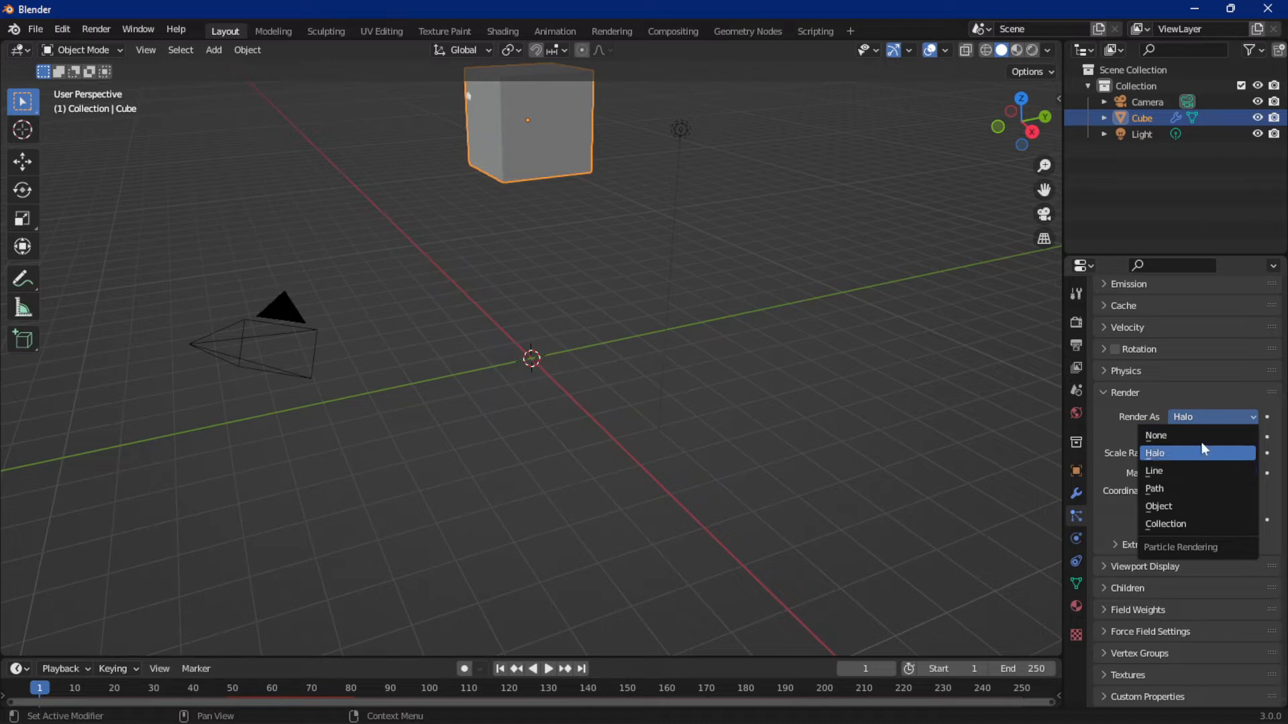
click(1172, 453)
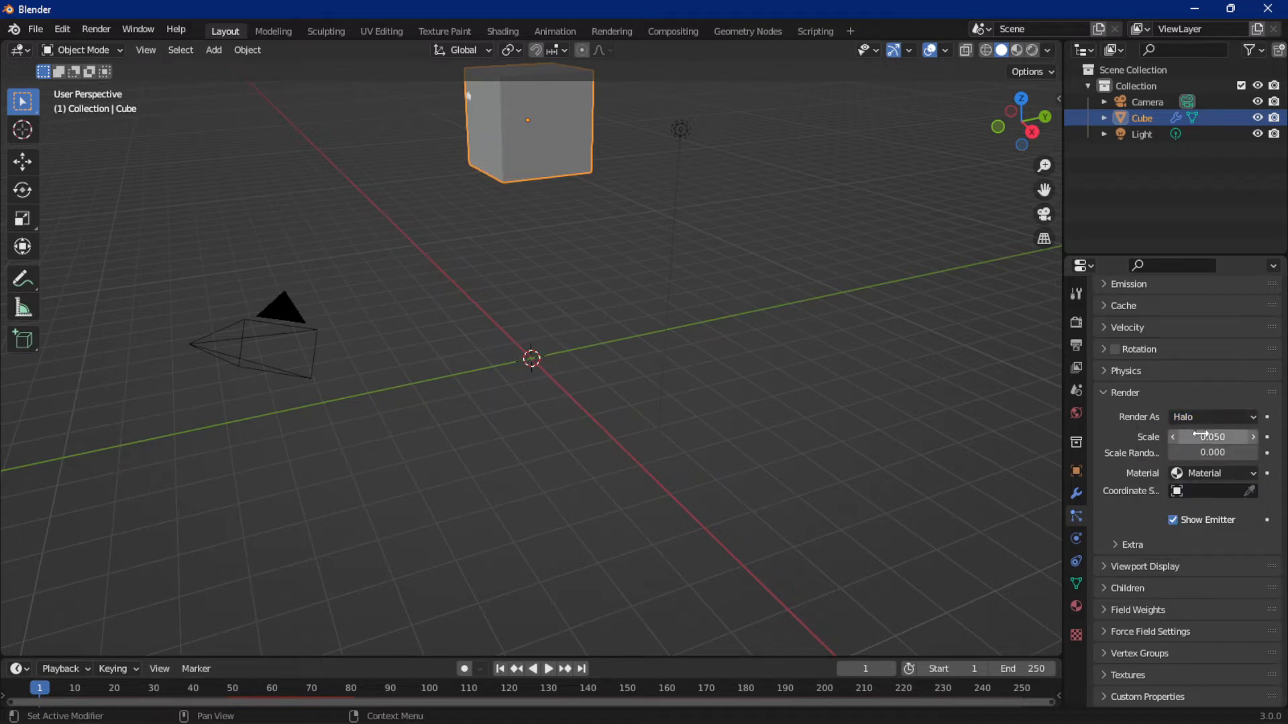
drag(1200, 436, 1236, 436)
- Check the particle material slot and the extra render options, and play the particle animation
click(1219, 477)
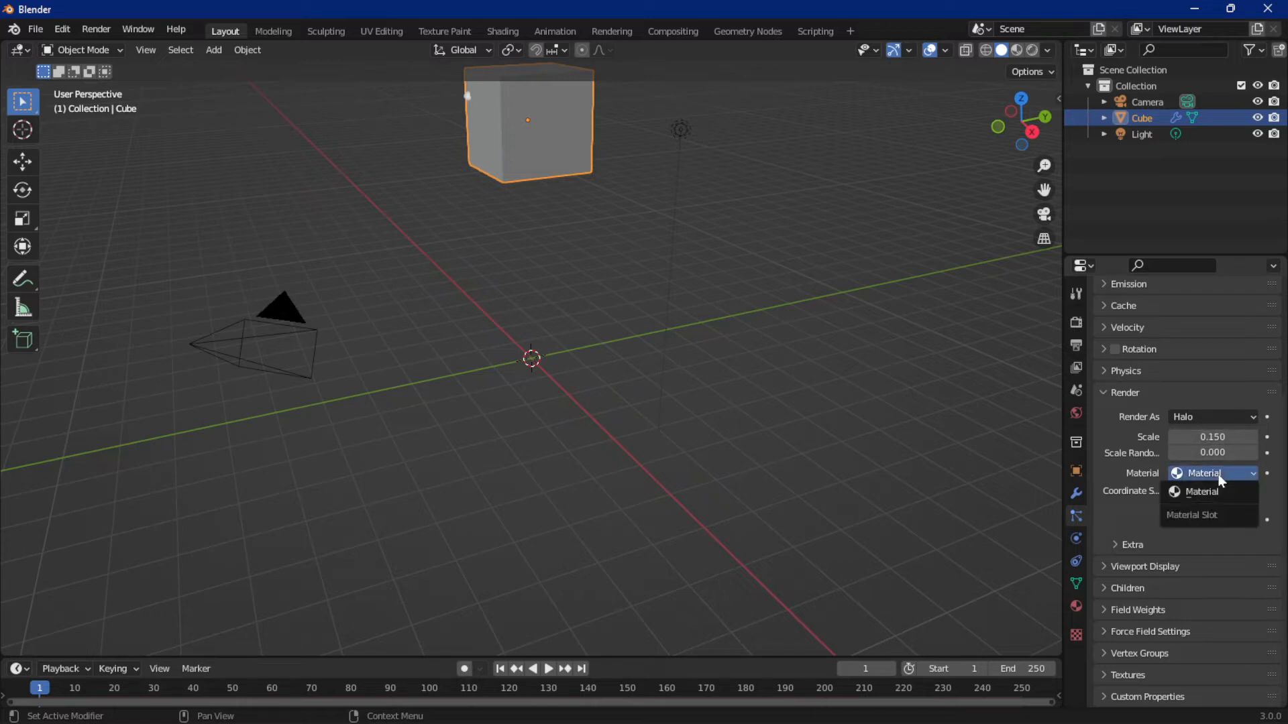
click(1189, 471)
click(1178, 497)
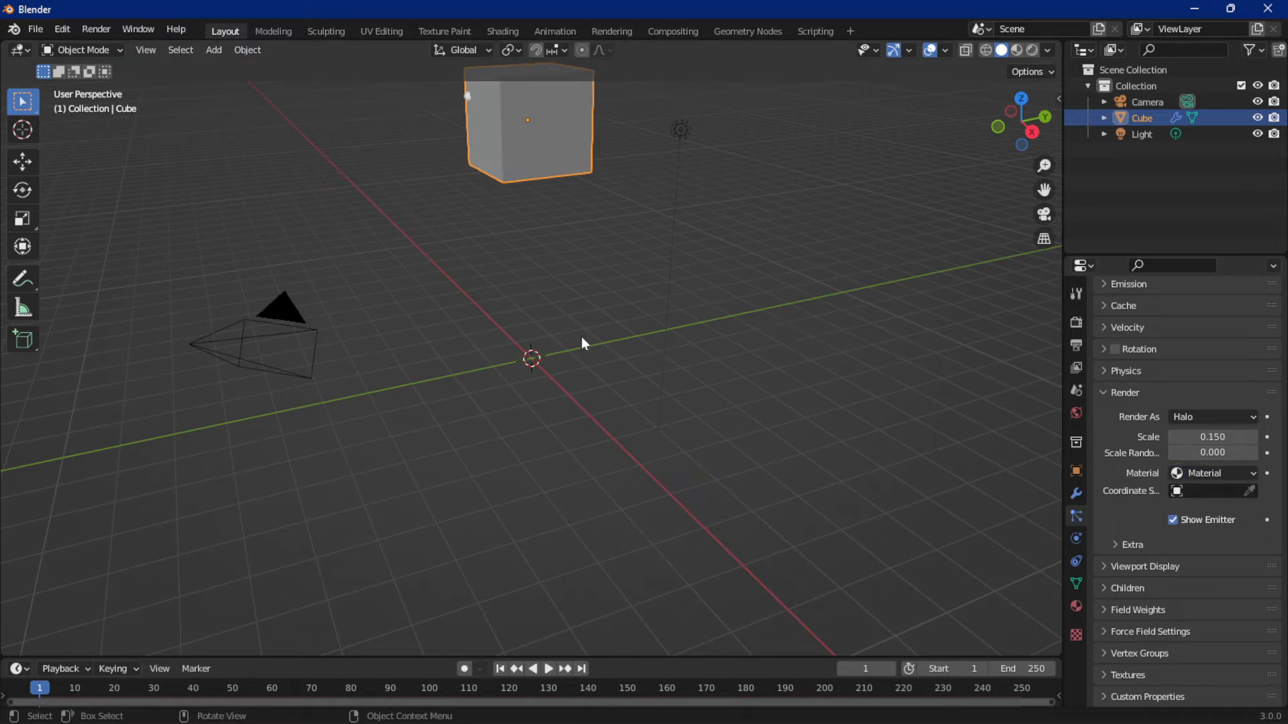
click(1126, 545)
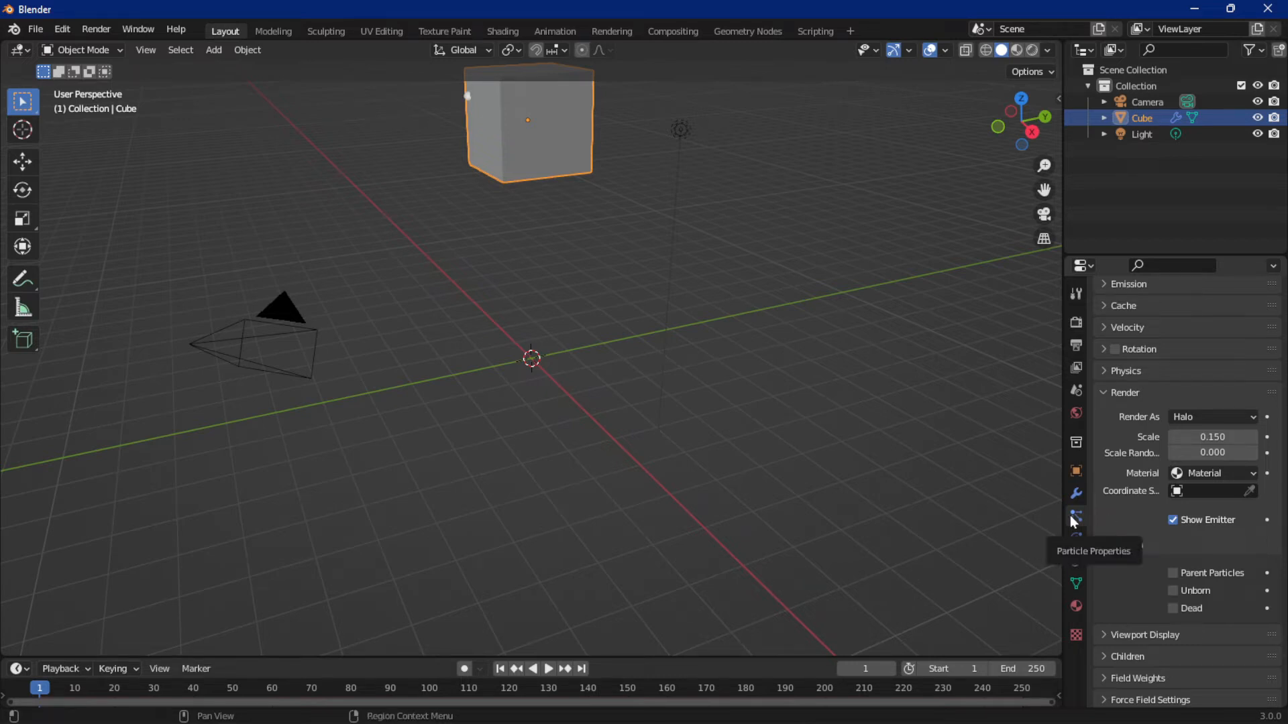
key(space)
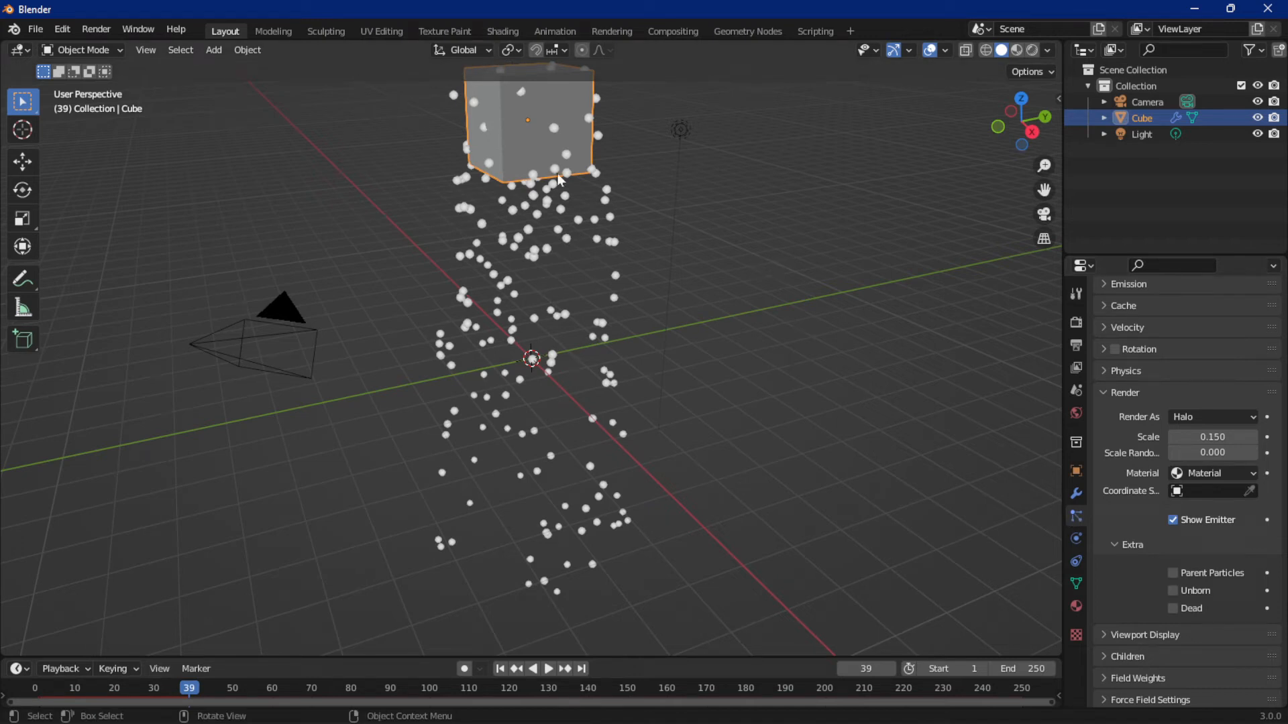
- Move the cube back down along Z to just above the world origin and check it through the camera
key(g)
key(z)
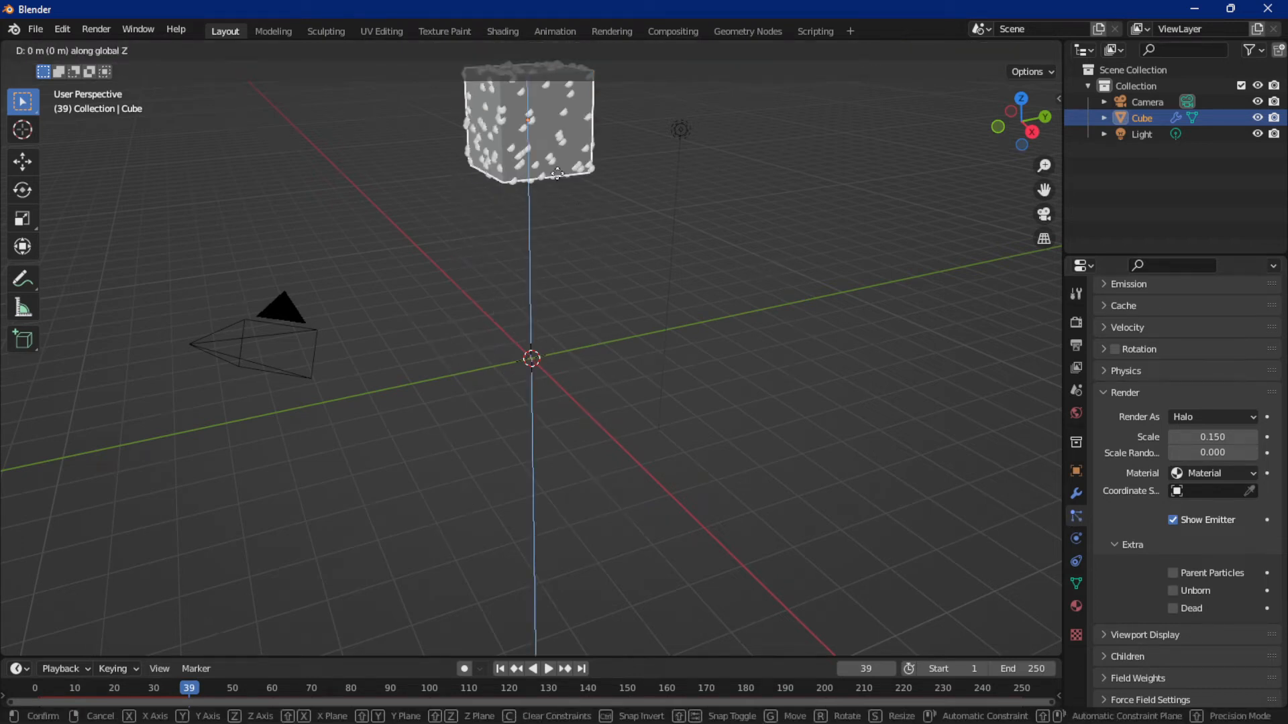
click(578, 368)
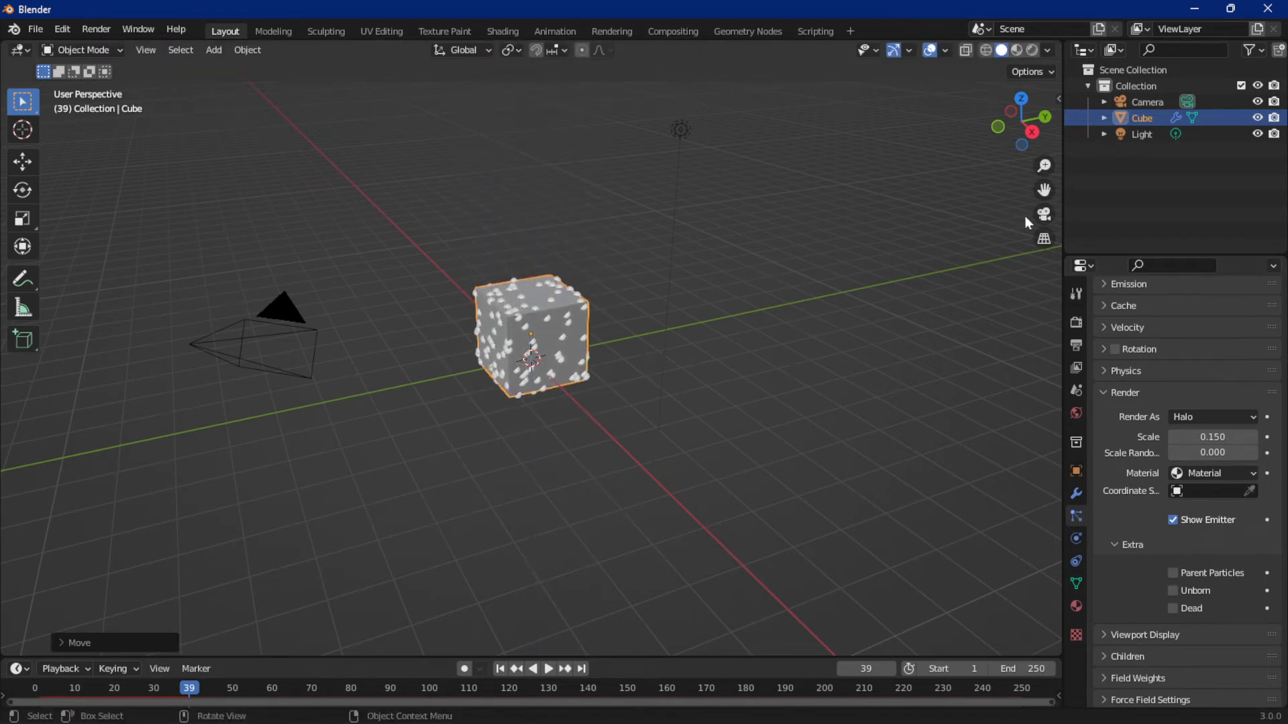
click(1044, 214)
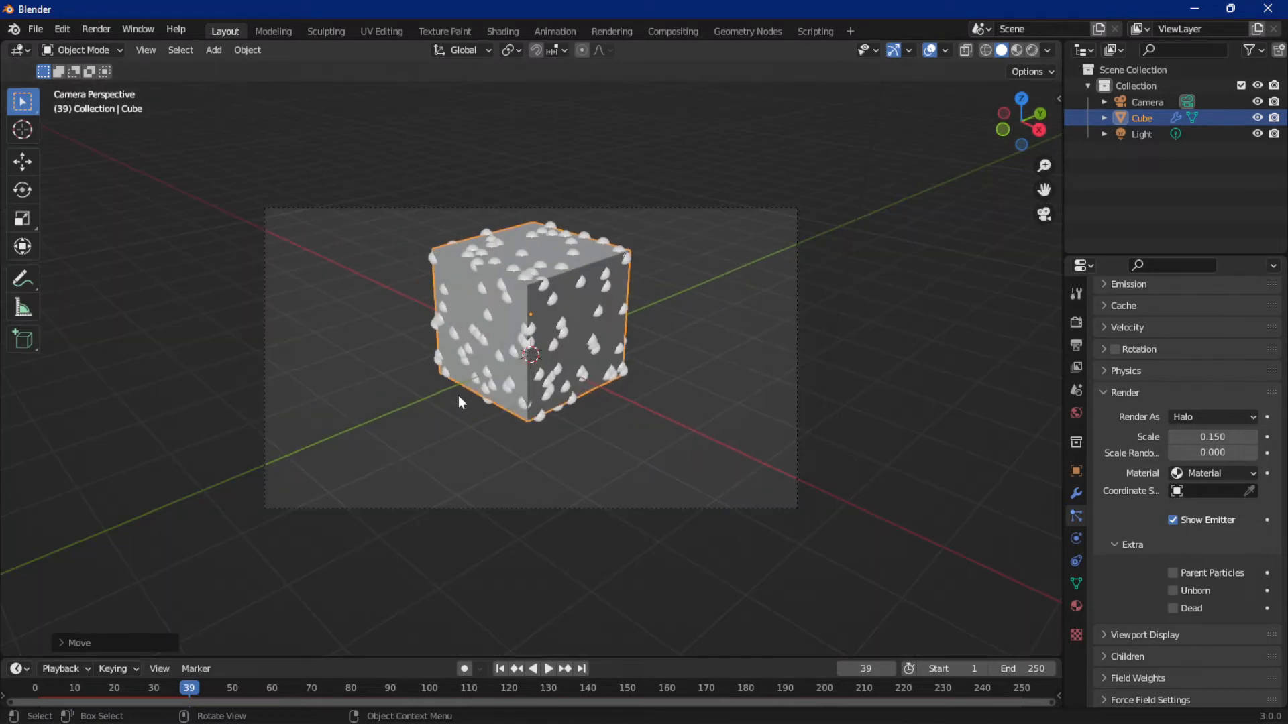
middle_drag(737, 328, 693, 315)
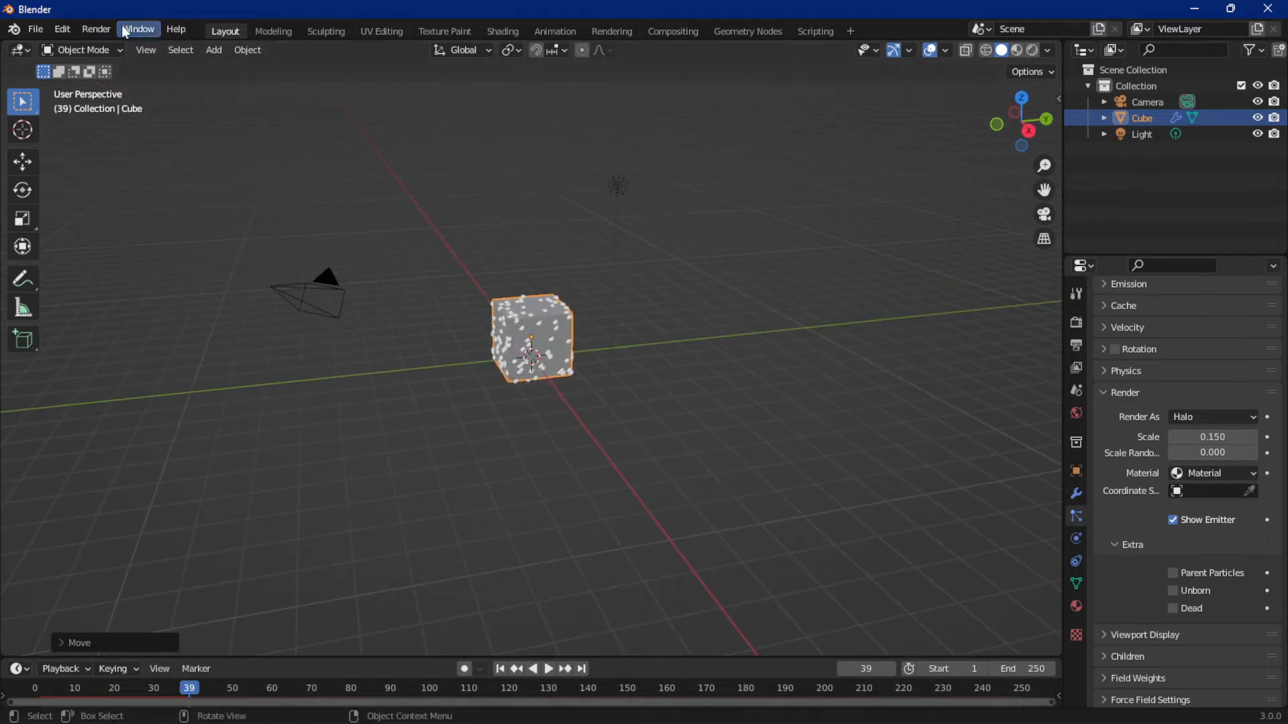
- Render the current frame as an image, inspect the result, and close the render window
click(101, 32)
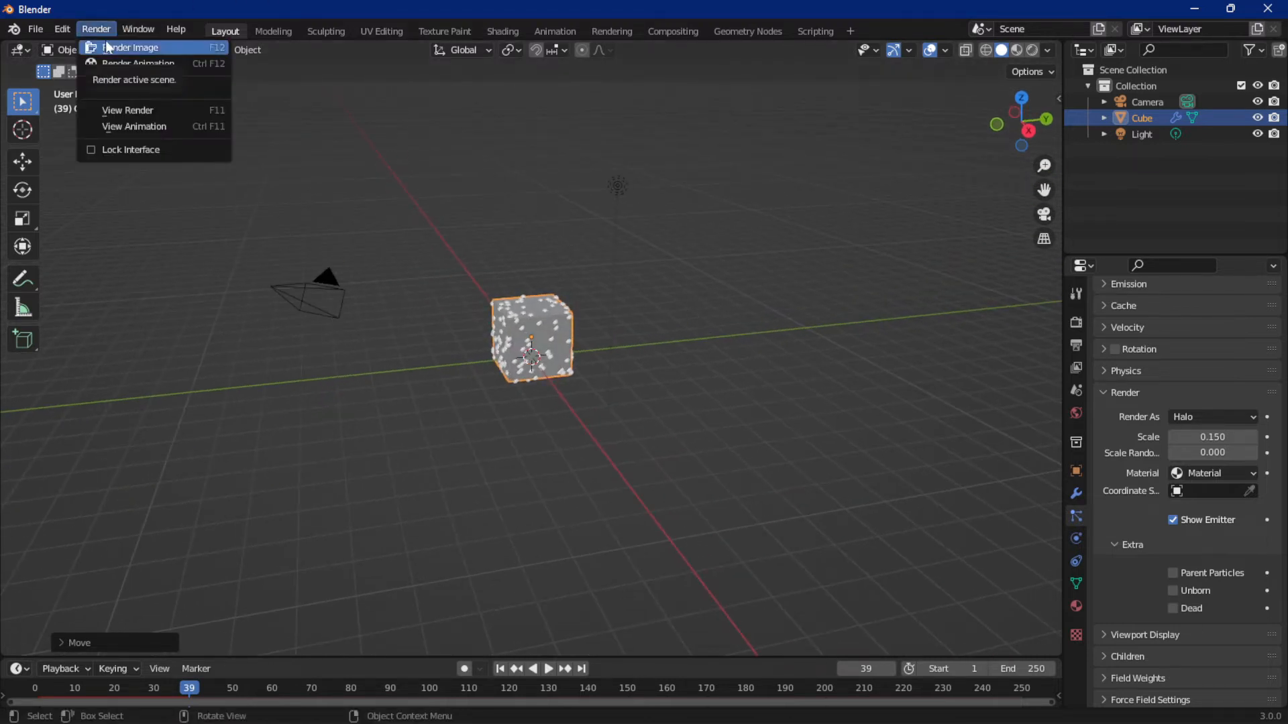
click(108, 46)
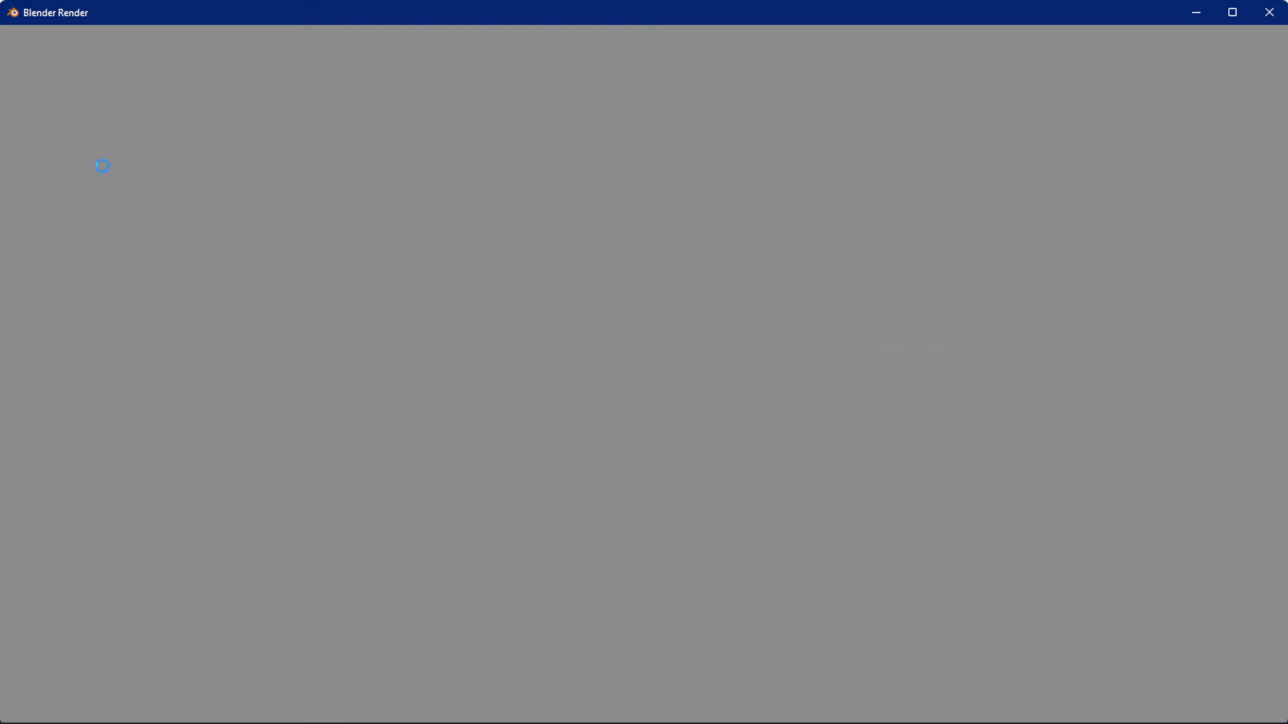
scroll(546, 320, down, 2)
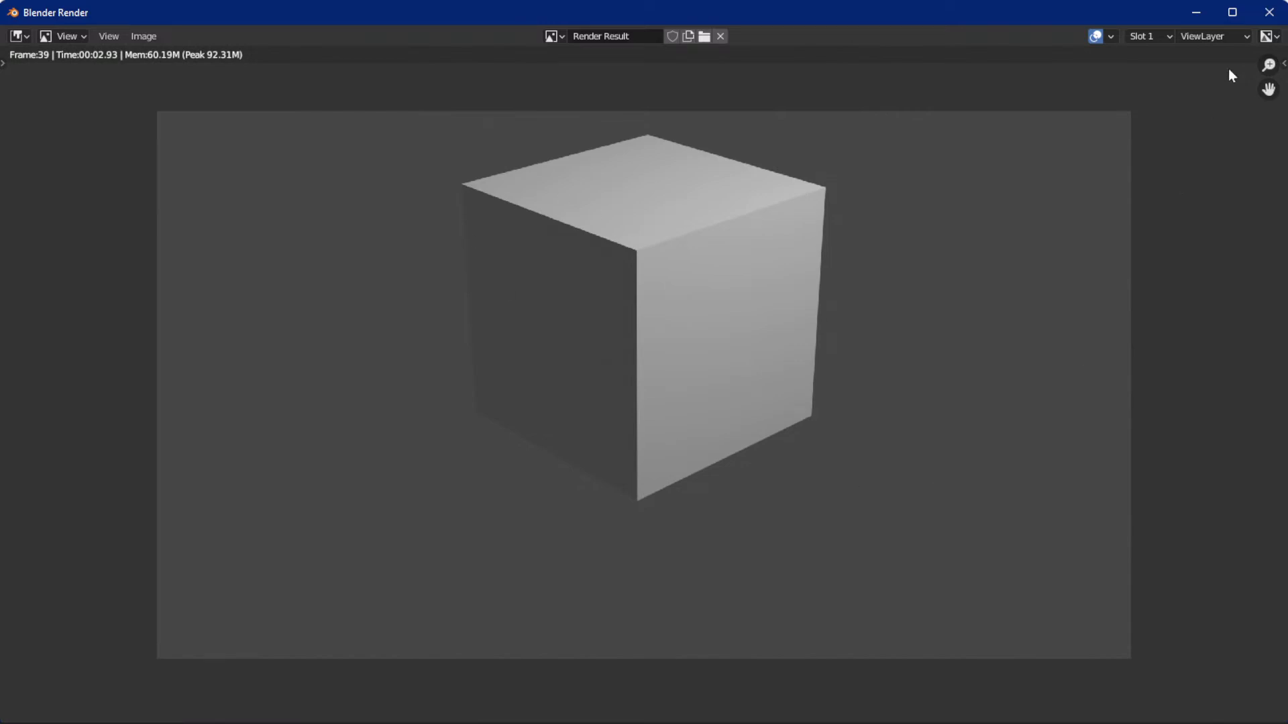
click(1269, 12)
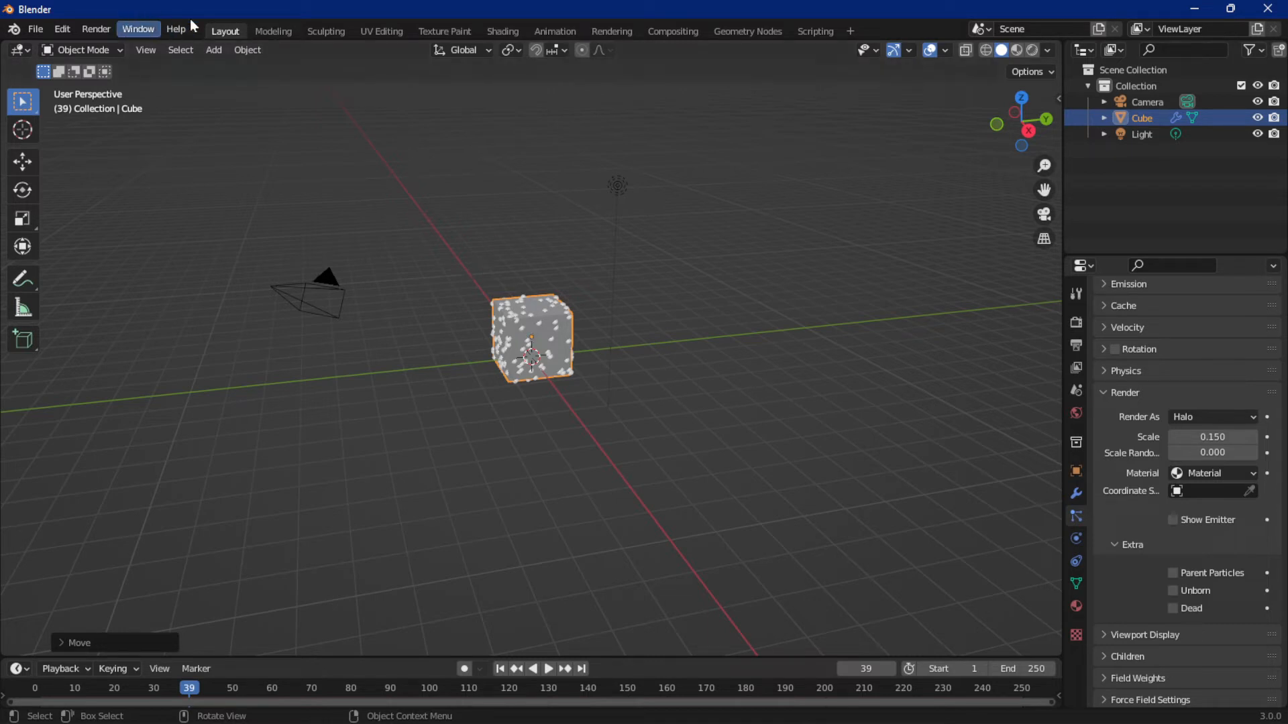
- Render the current frame with the emitter hidden, inspect the whole image, and close the render window
click(105, 31)
click(107, 48)
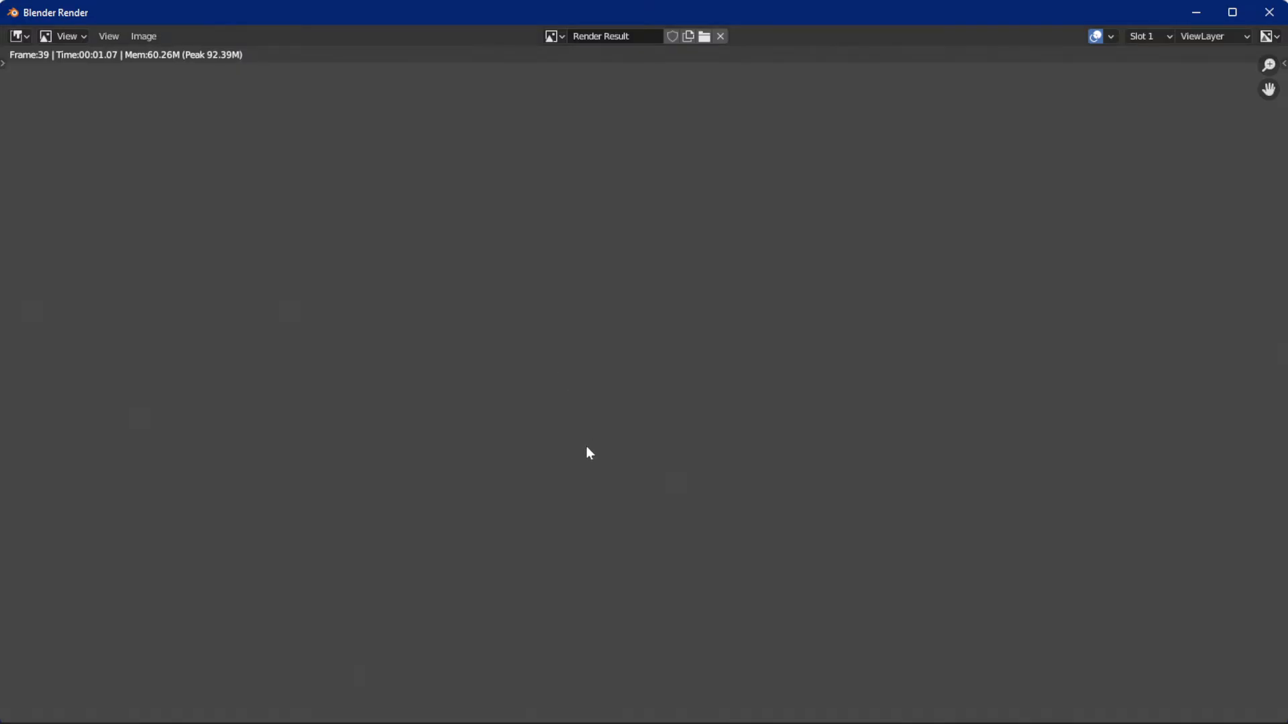
scroll(608, 417, down, 5)
scroll(610, 416, up, 2)
scroll(612, 414, down, 1)
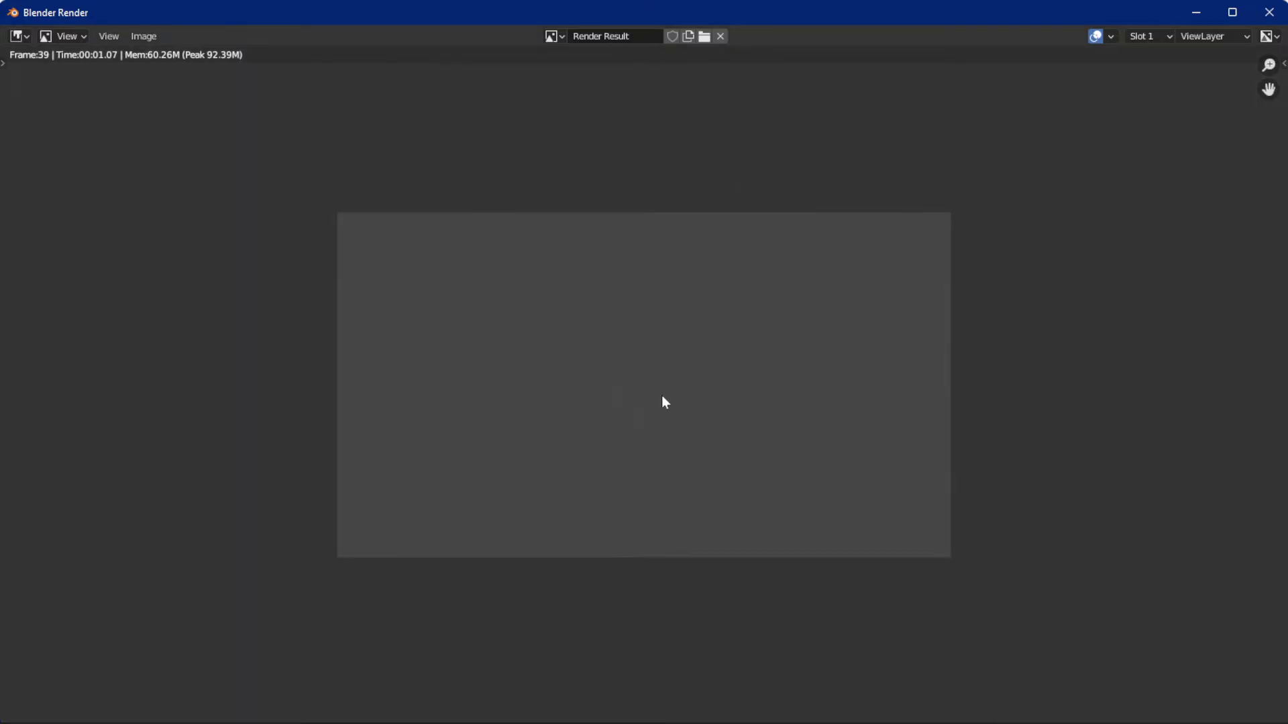
click(1269, 12)
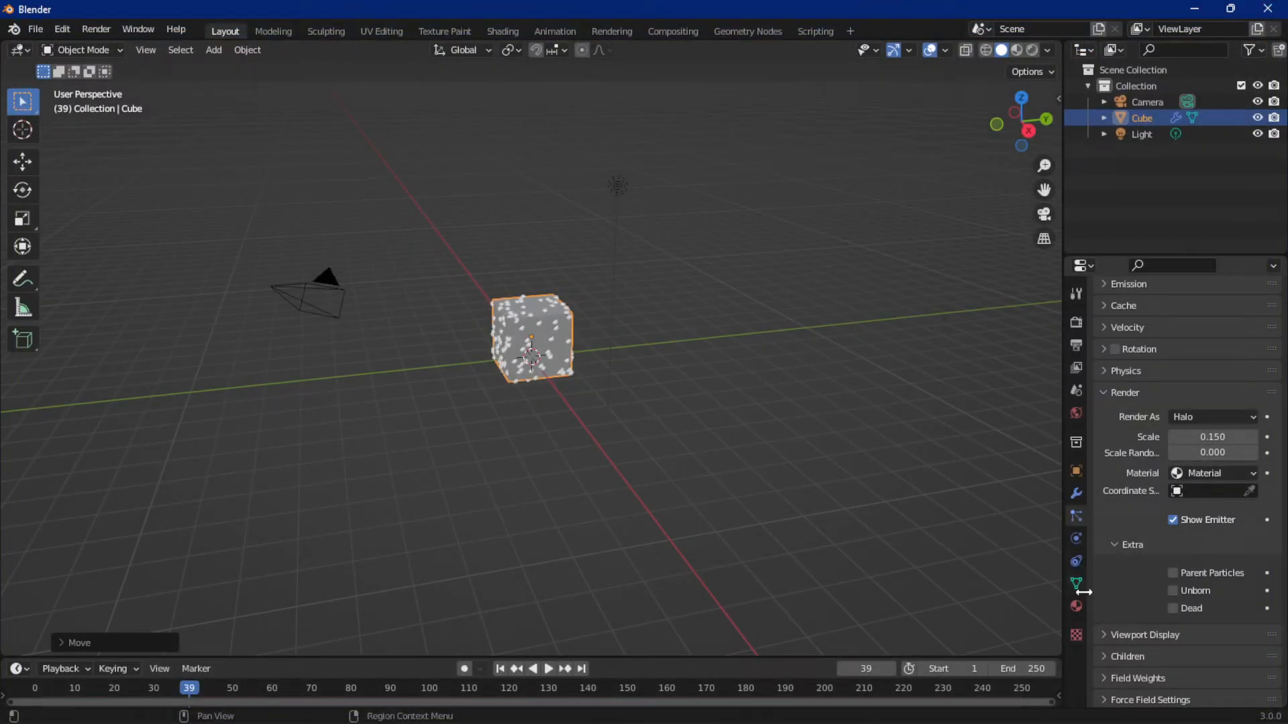
- Toggle Show Emitter repeatedly in the particle viewport display settings, leaving it enabled, and collapse those settings
click(1128, 627)
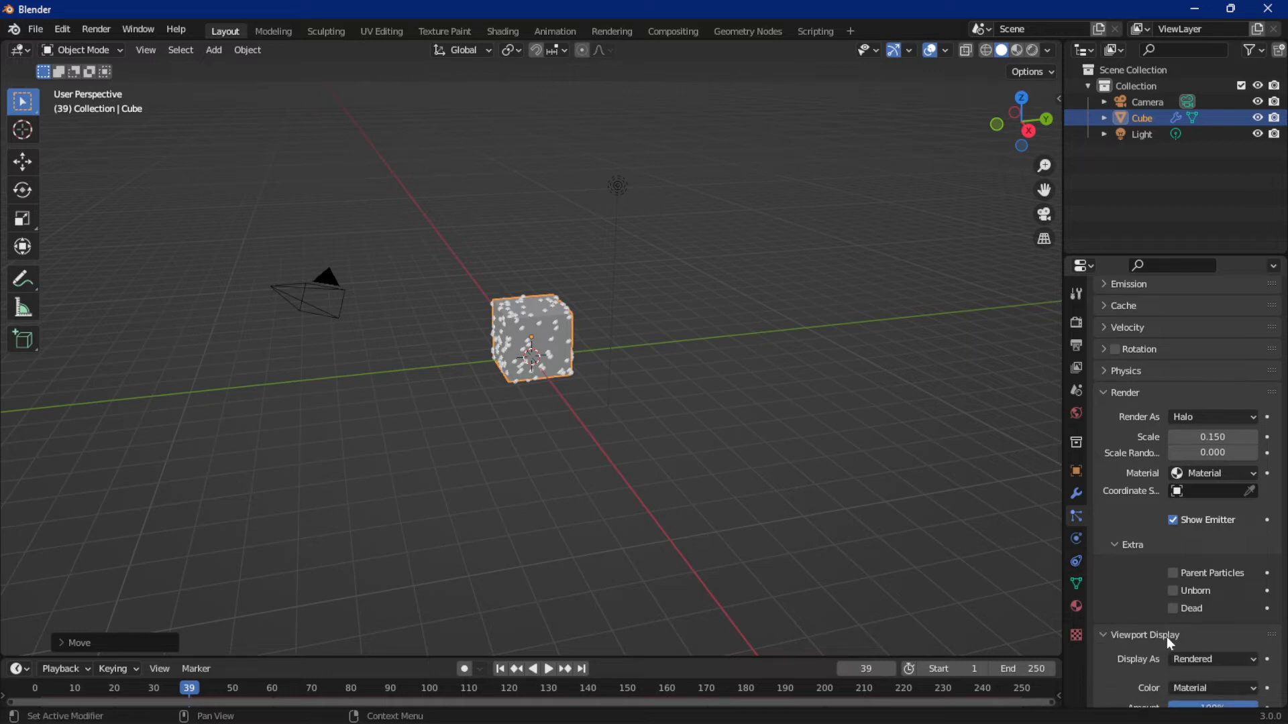
scroll(1163, 617, down, 5)
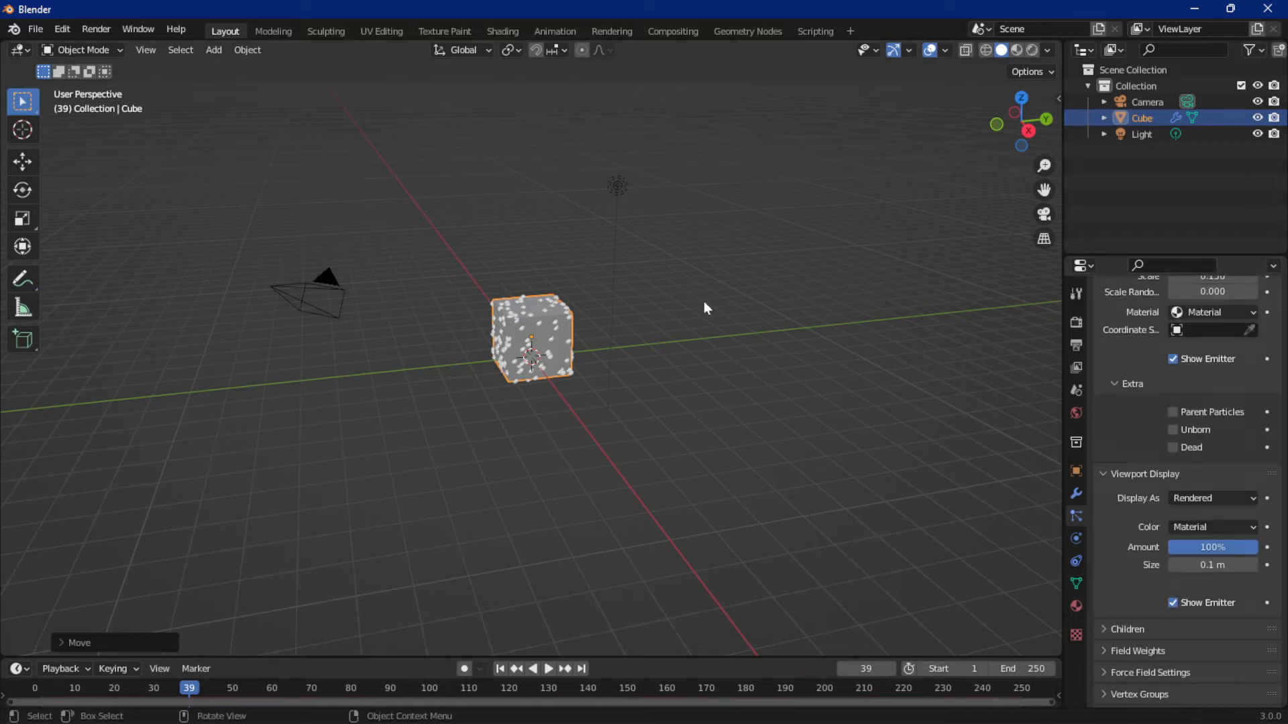
click(1172, 602)
click(1173, 602)
click(1172, 602)
click(1172, 602)
click(1173, 602)
click(1172, 602)
click(1115, 480)
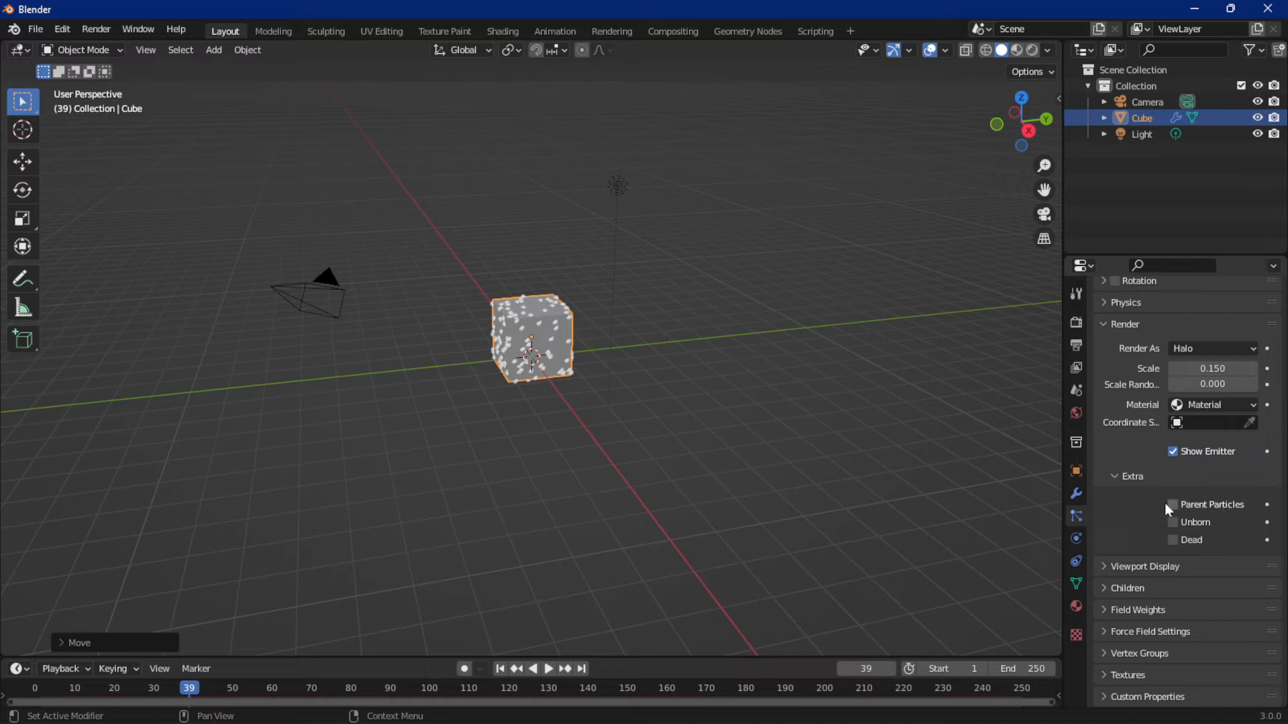
- Look at the available Children modes of the particle system and collapse the section again
click(1118, 593)
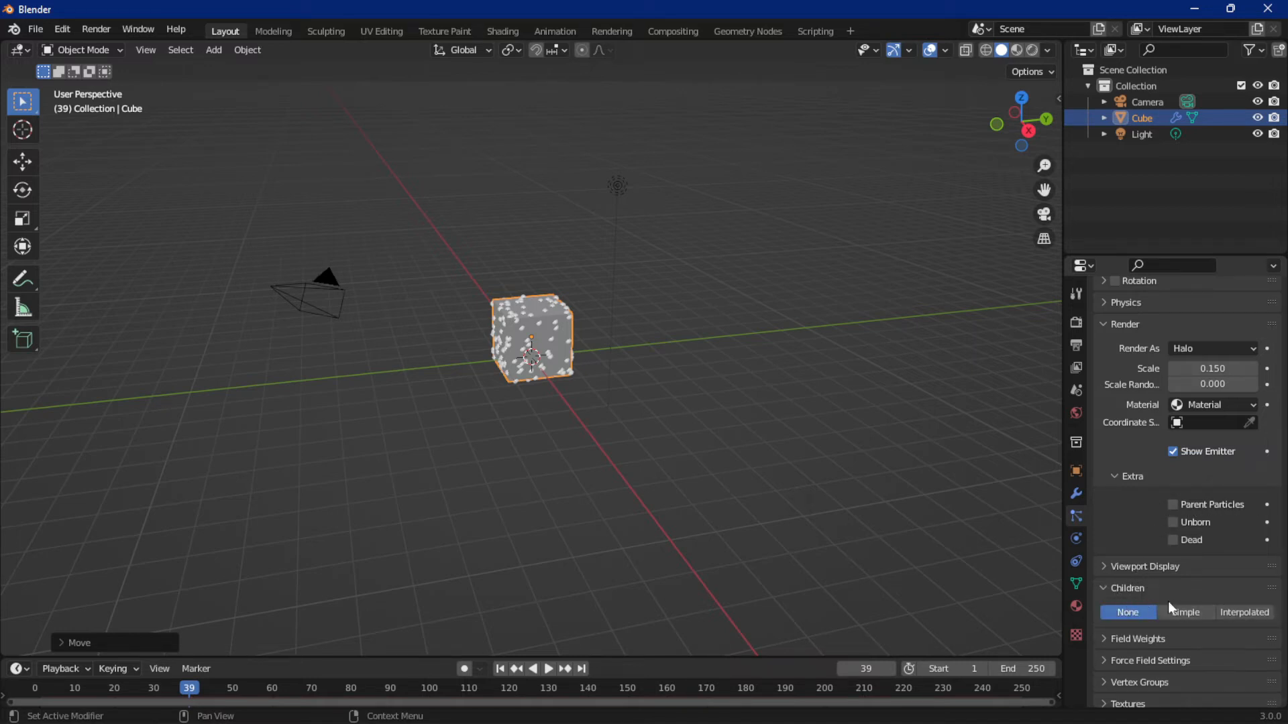
click(1128, 587)
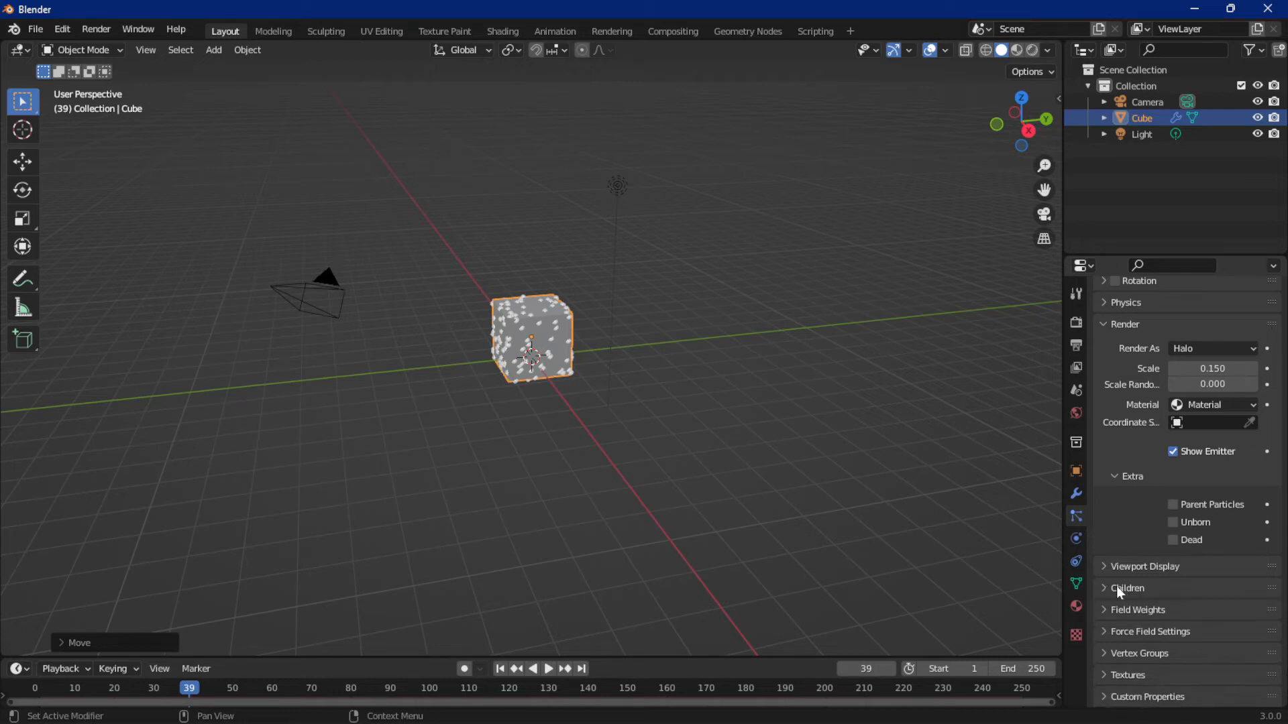
- Check the particle system's Children options again and collapse the section
click(1126, 588)
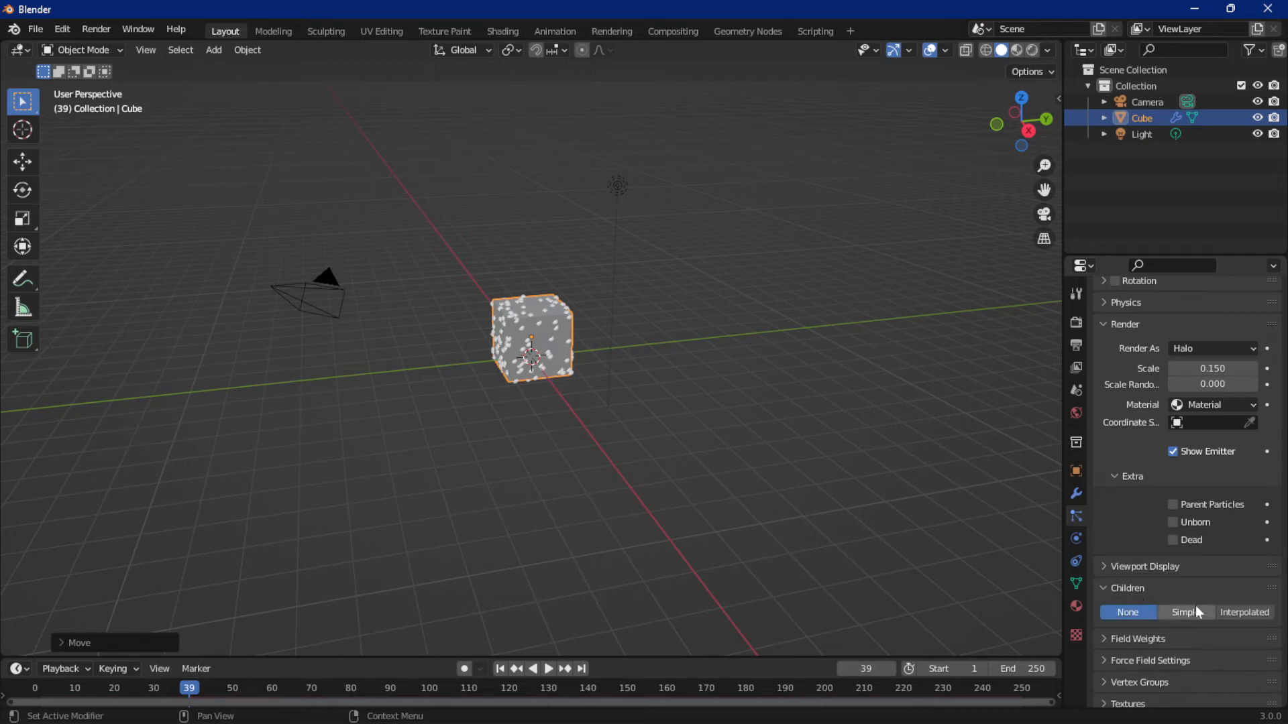
click(1122, 591)
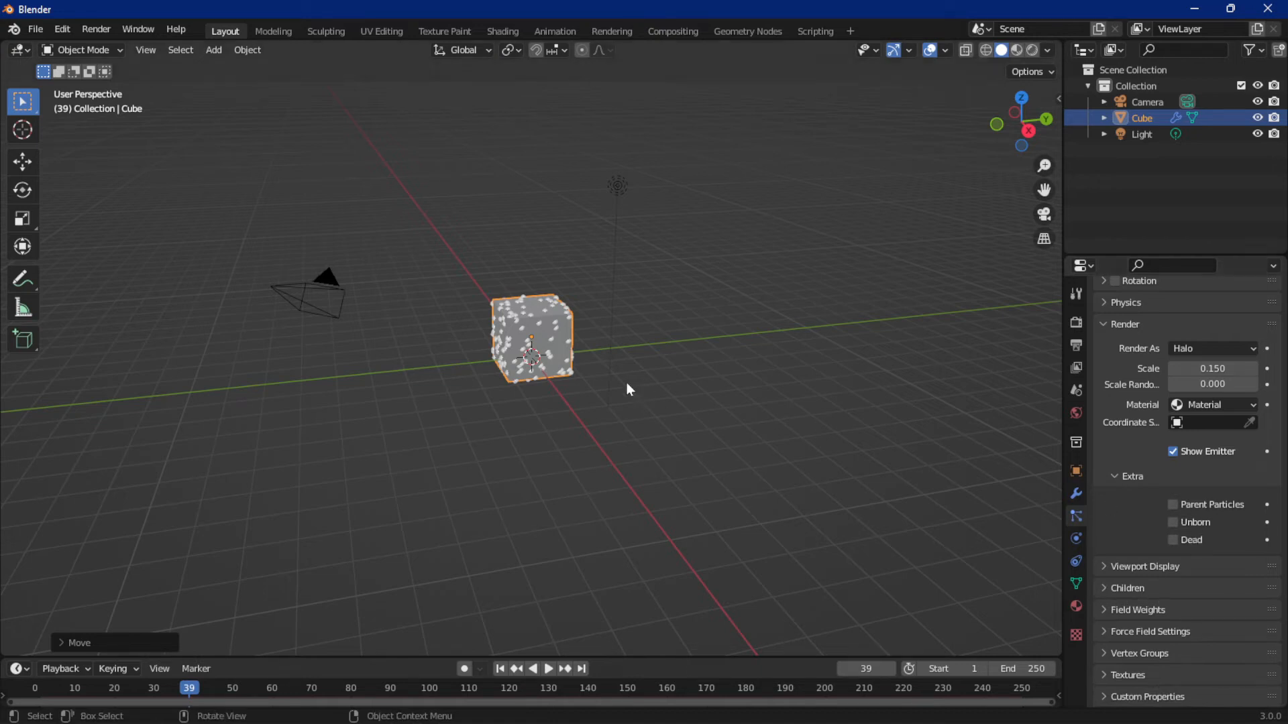
- Raise the cube well above the grid along the global Z axis, preview the falling particles, and return to frame 1
key(g)
key(z)
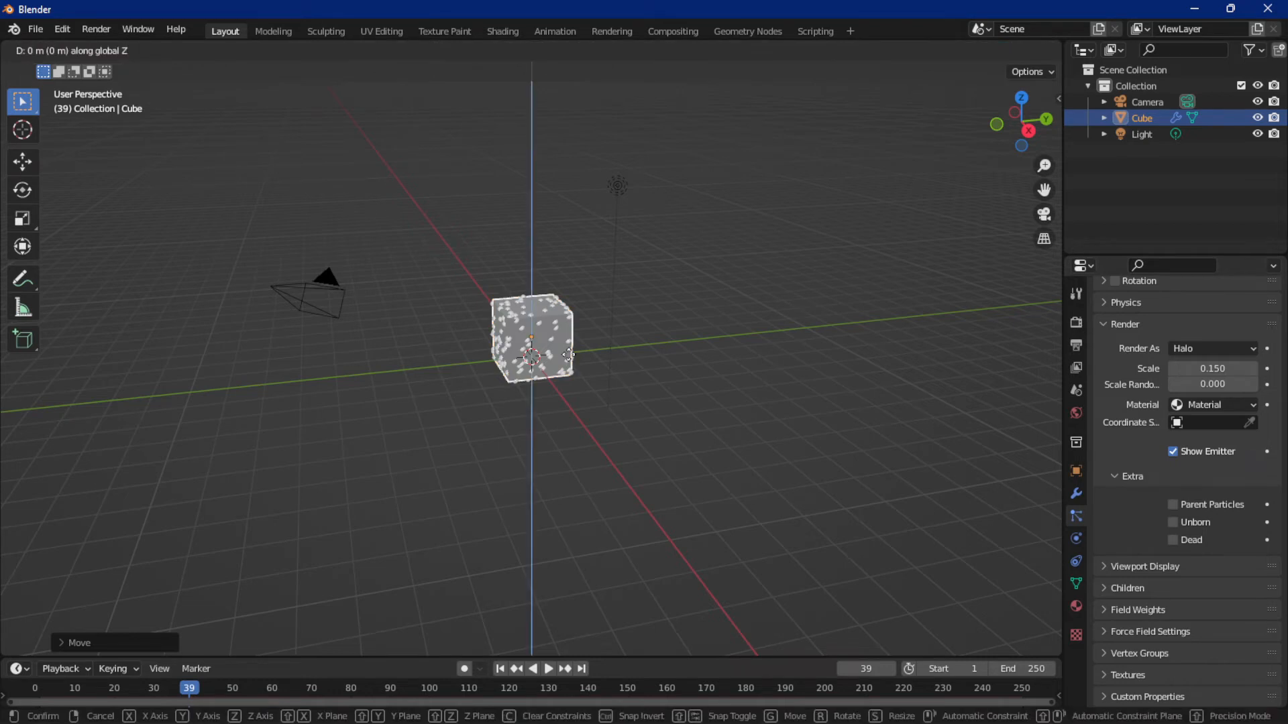
key(space)
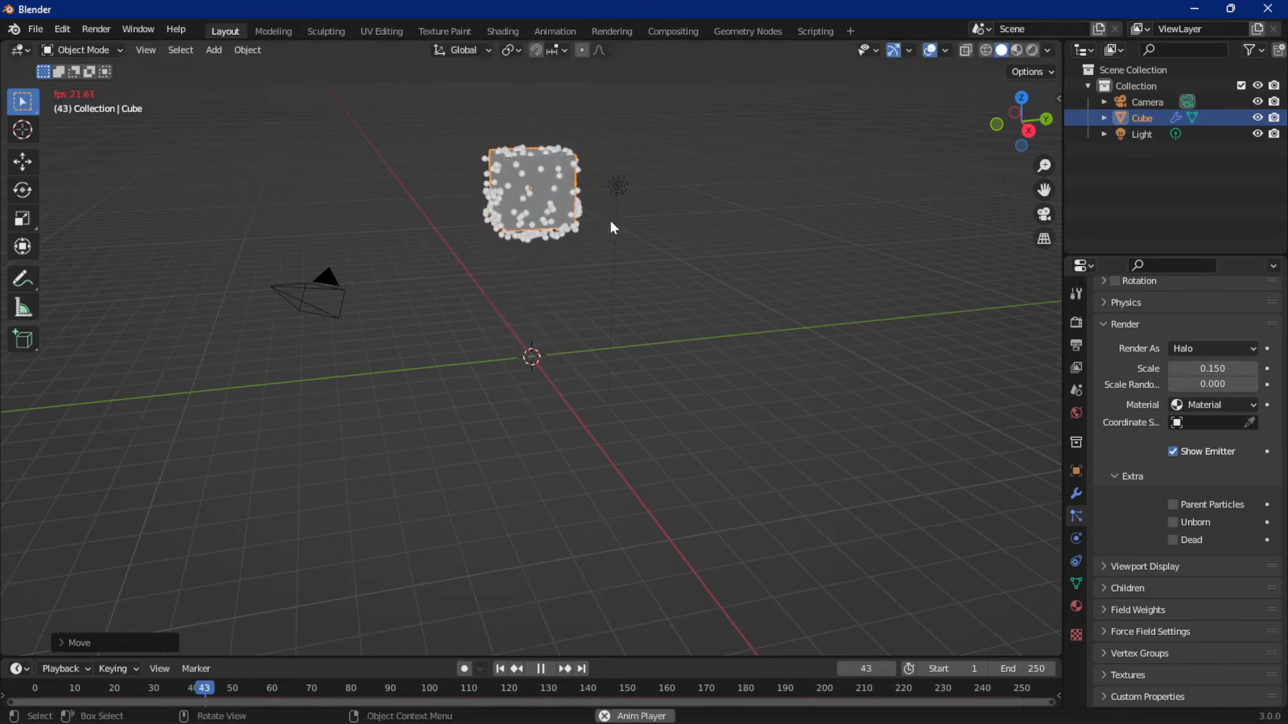
middle_drag(614, 260, 723, 268)
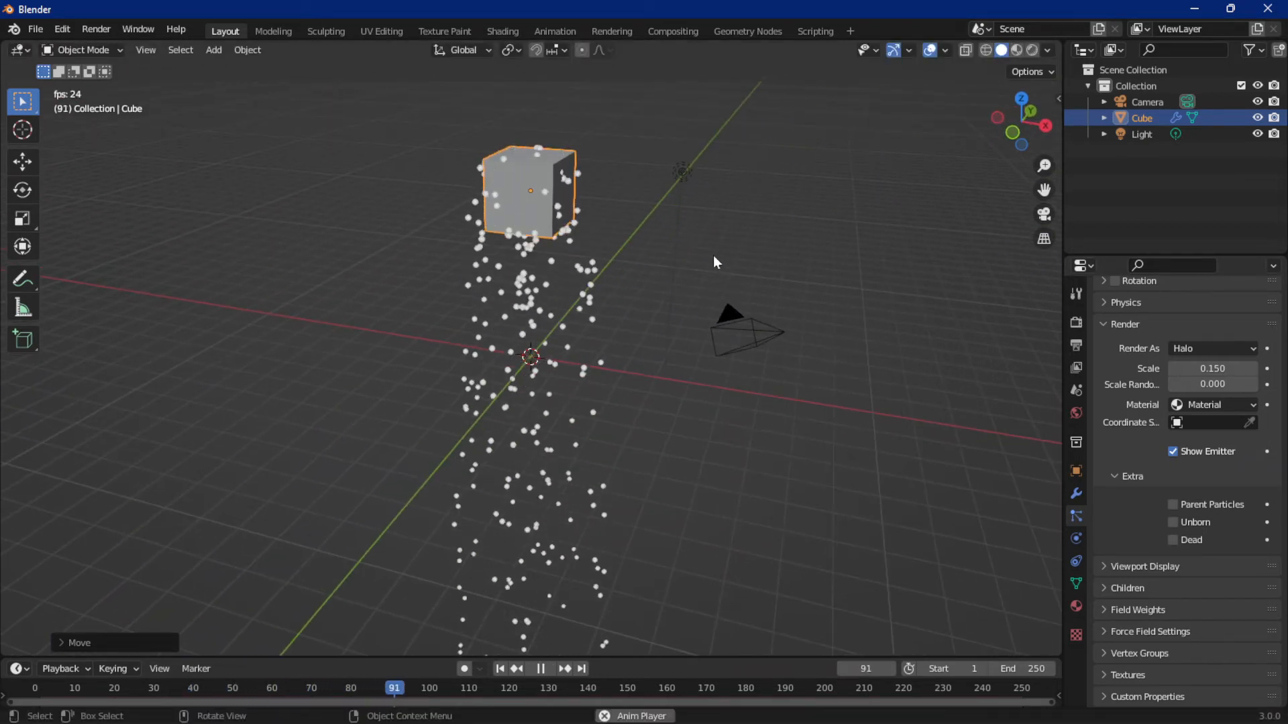
key(space)
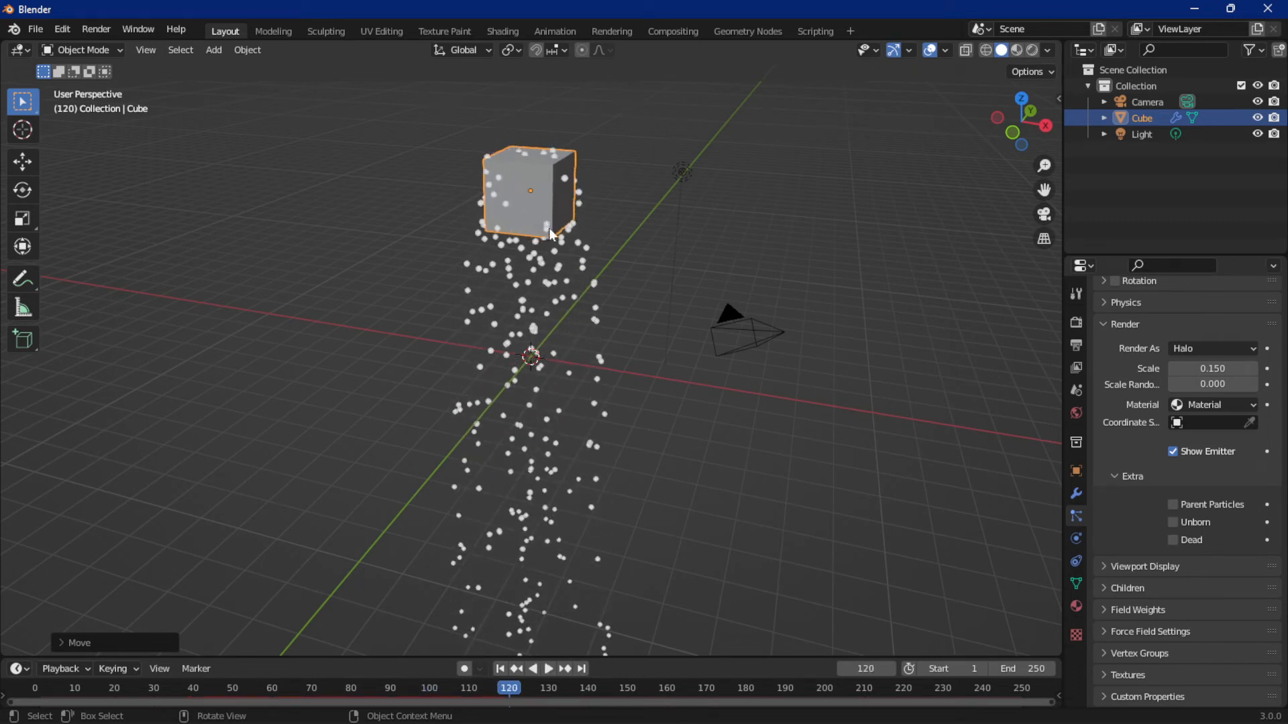
click(502, 670)
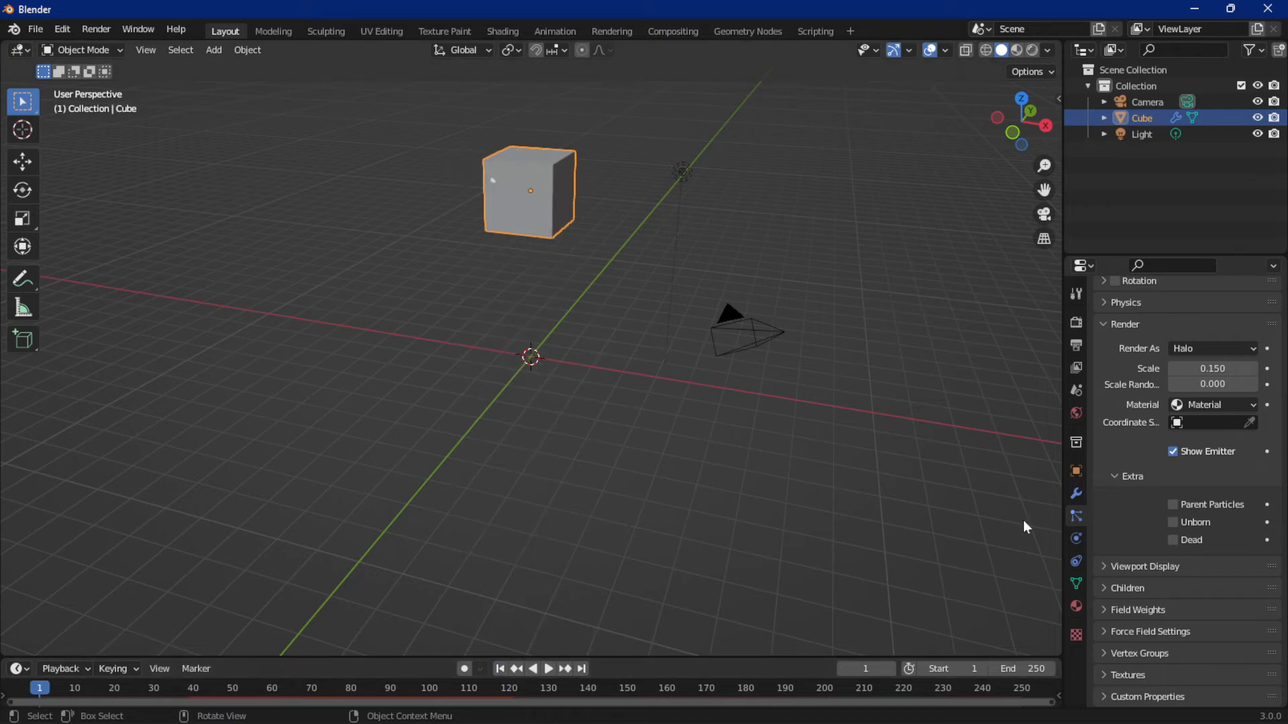
- Enable Unborn in the particle render extras and inspect the particle-covered cube from several angles
click(1173, 522)
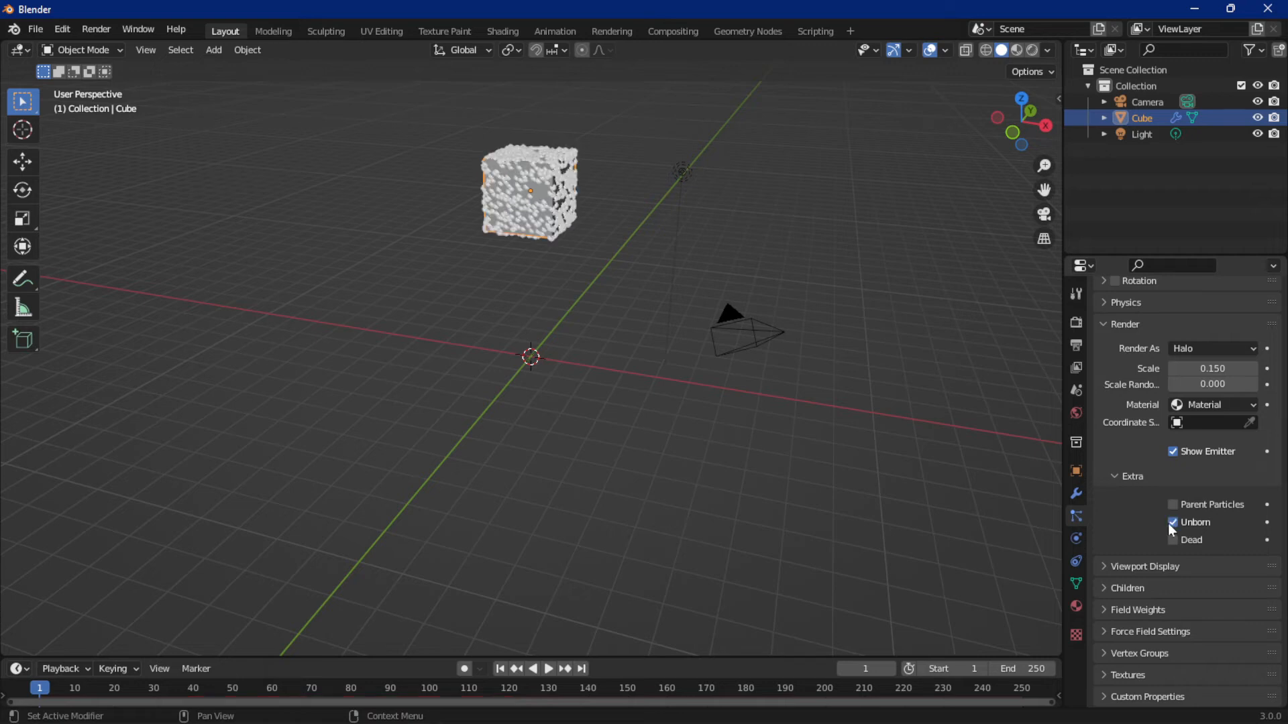
middle_drag(865, 351, 570, 244)
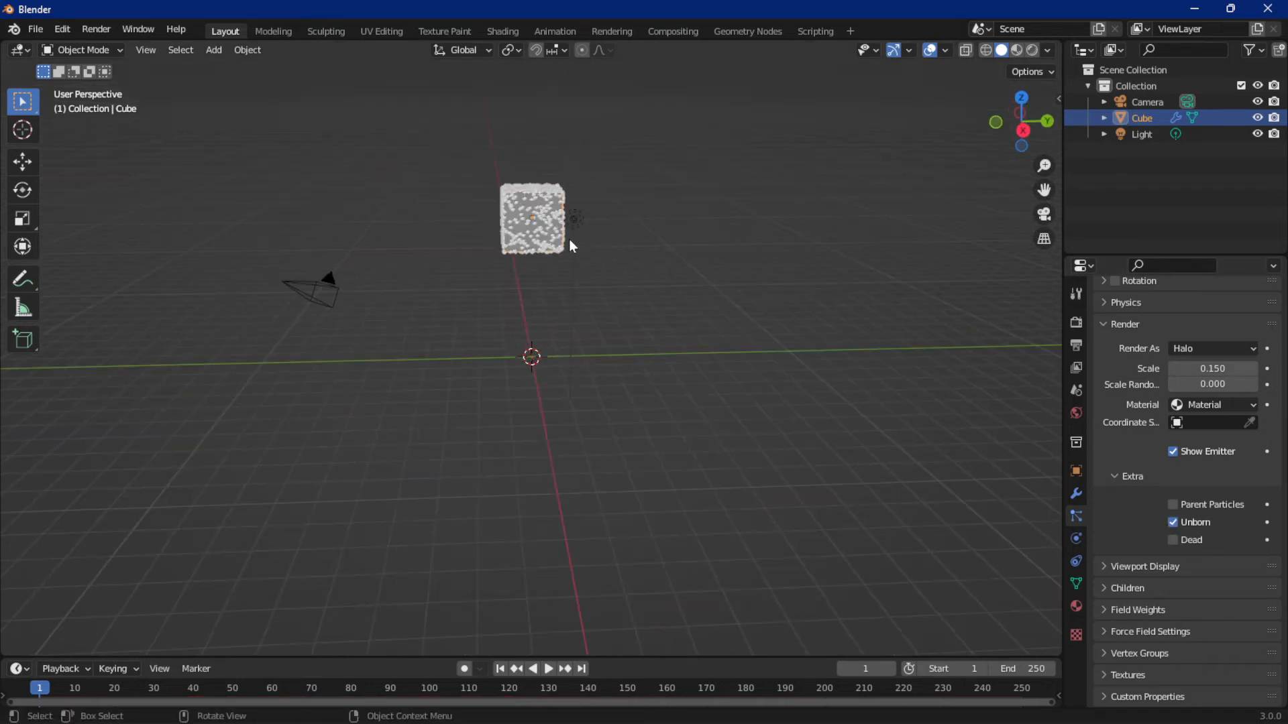
scroll(1140, 457, up, 8)
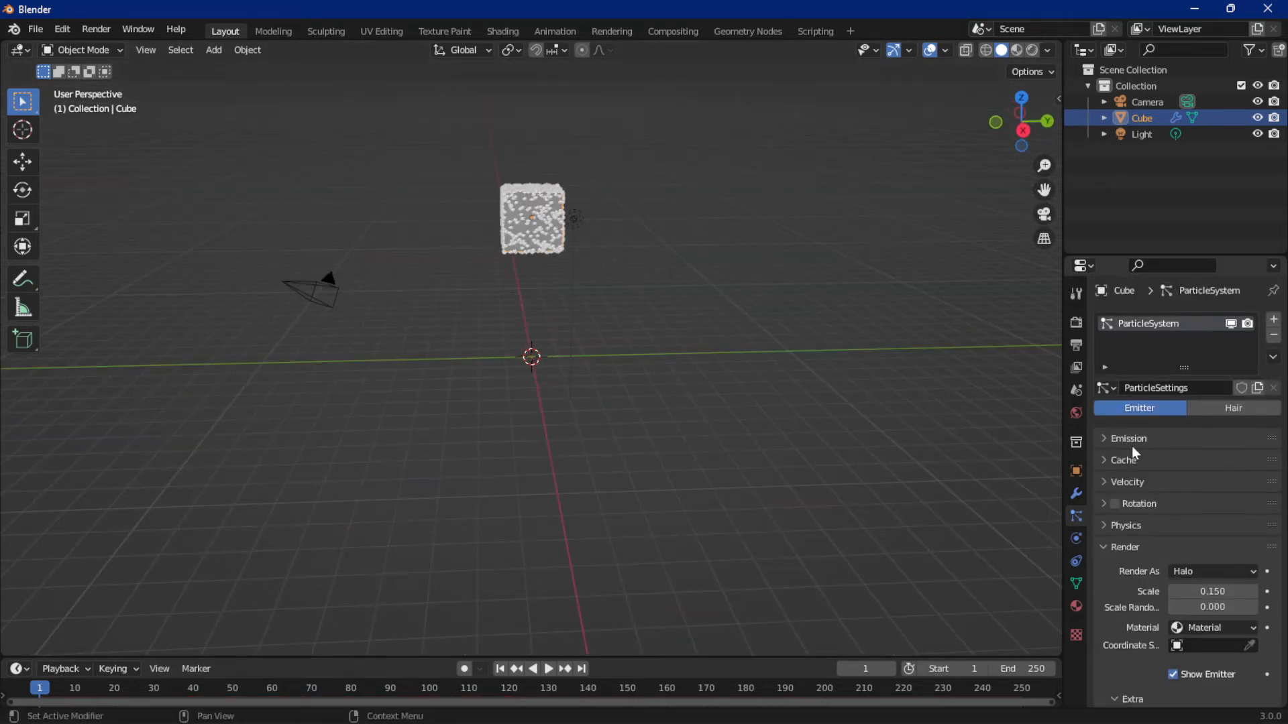
click(1130, 441)
click(1116, 435)
middle_drag(605, 269, 698, 280)
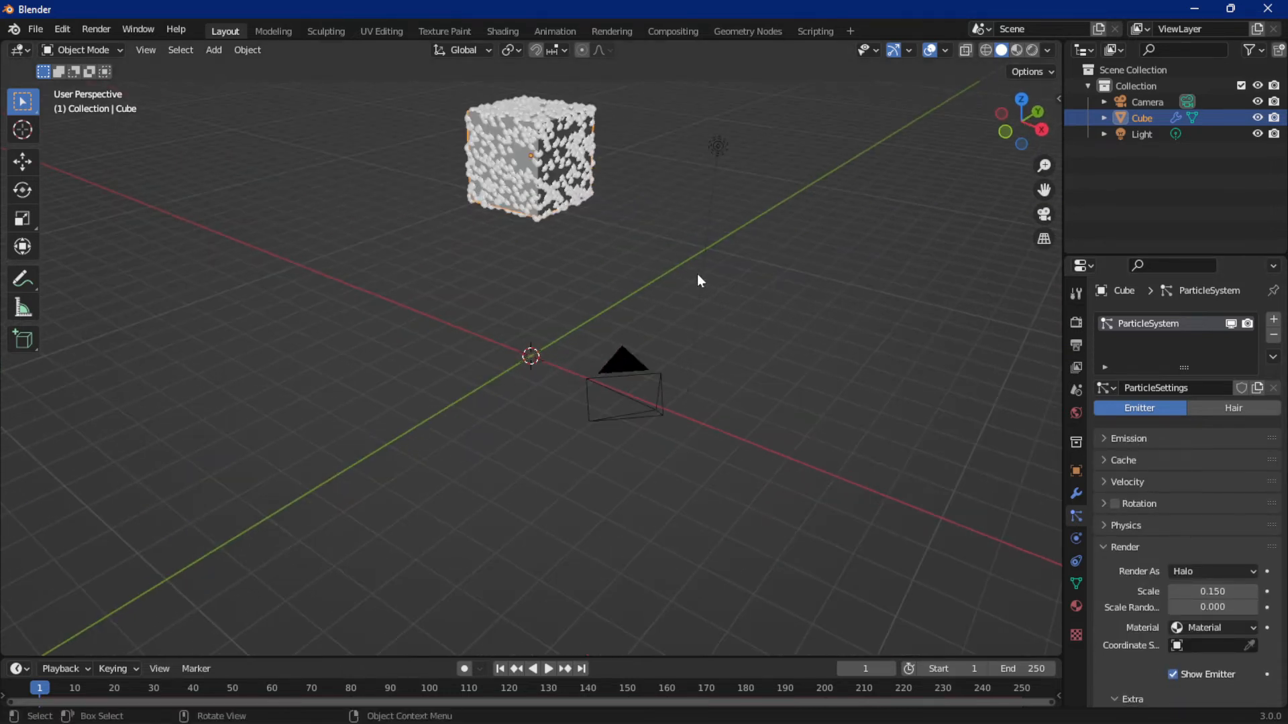
middle_drag(845, 250, 653, 310)
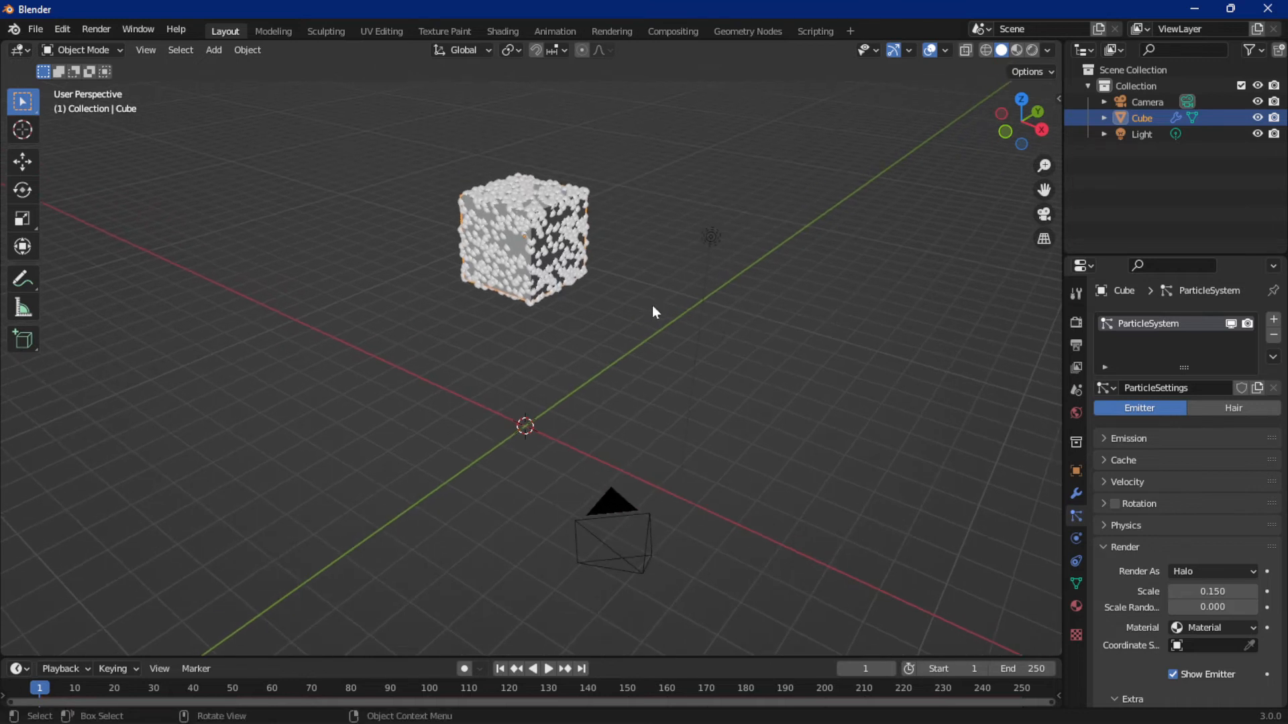
- Play the animation with unborn particles shown and watch the emission from different sides
key(space)
middle_drag(717, 190, 763, 212)
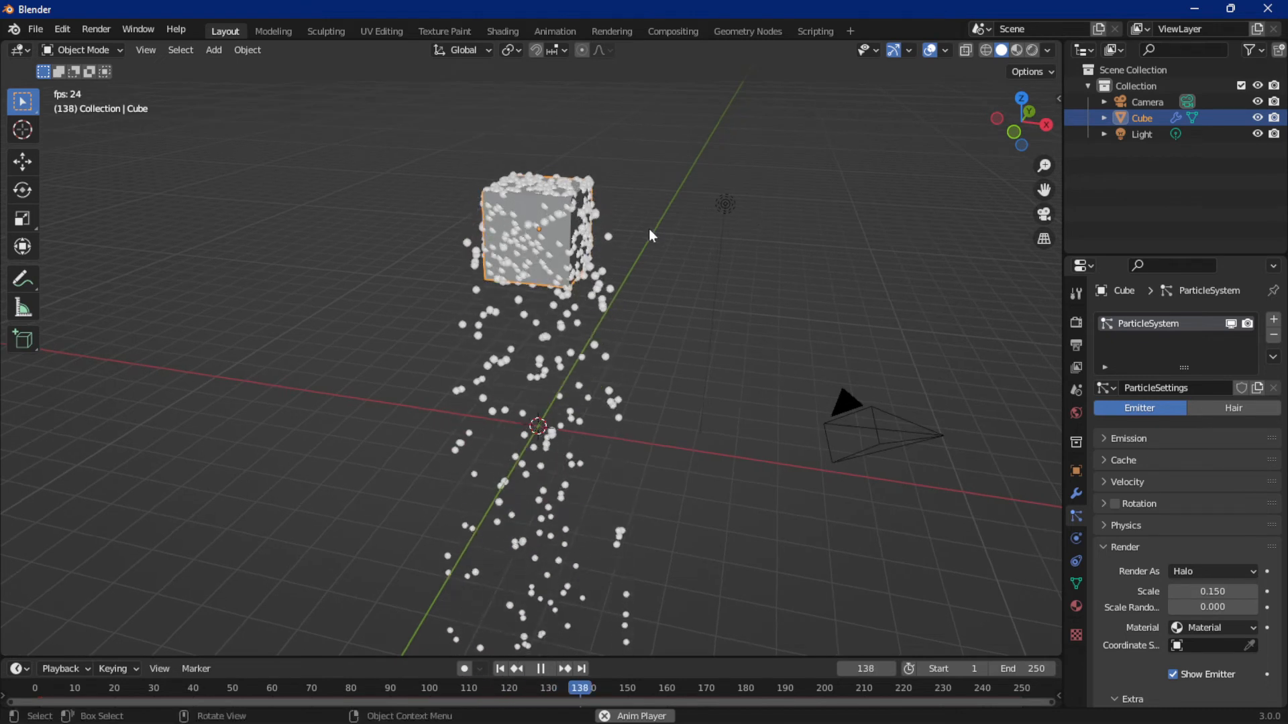
middle_drag(569, 235, 766, 209)
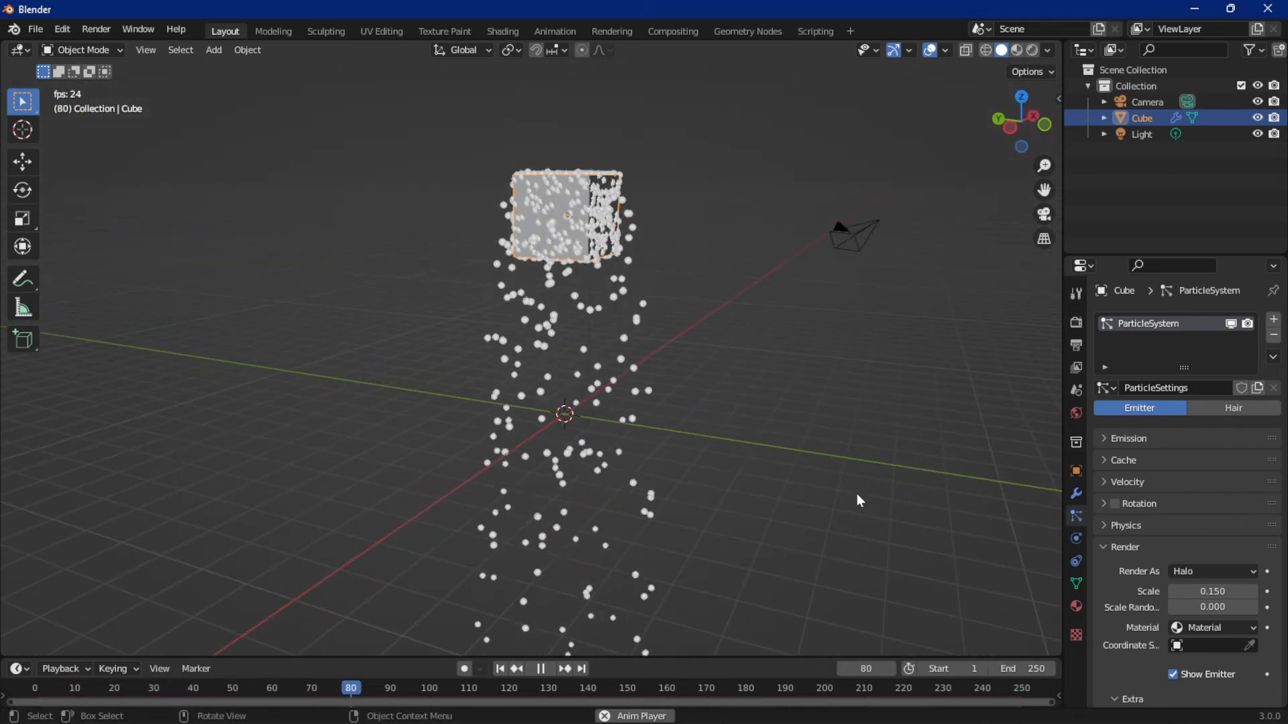
- Enable Dead in the particle render extras, watch the emission, and stop the playback
scroll(1204, 600, down, 6)
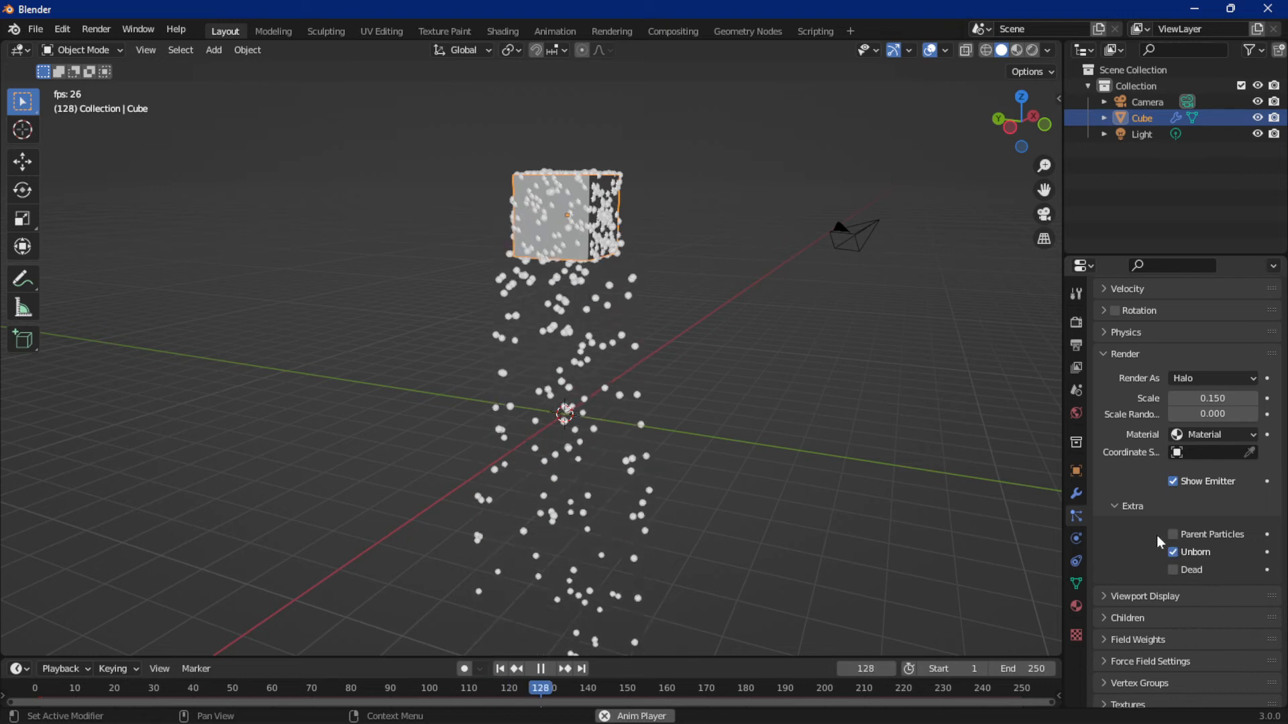
click(1172, 569)
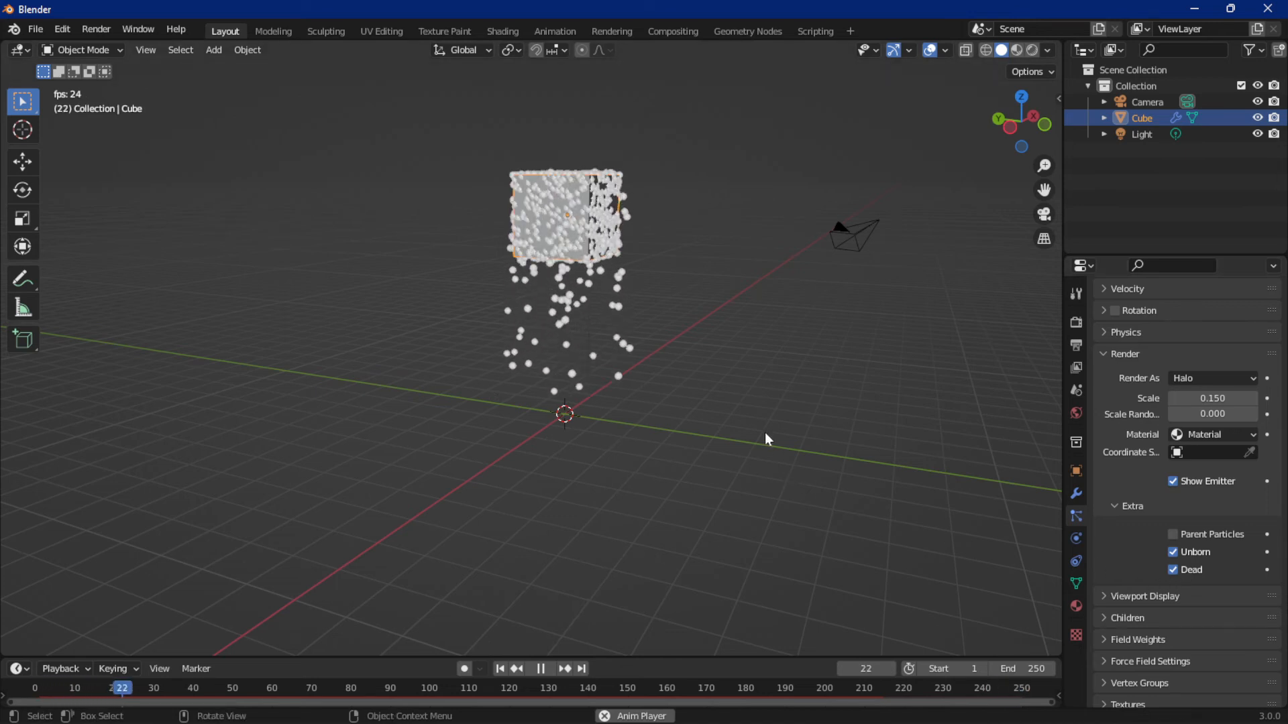
key(space)
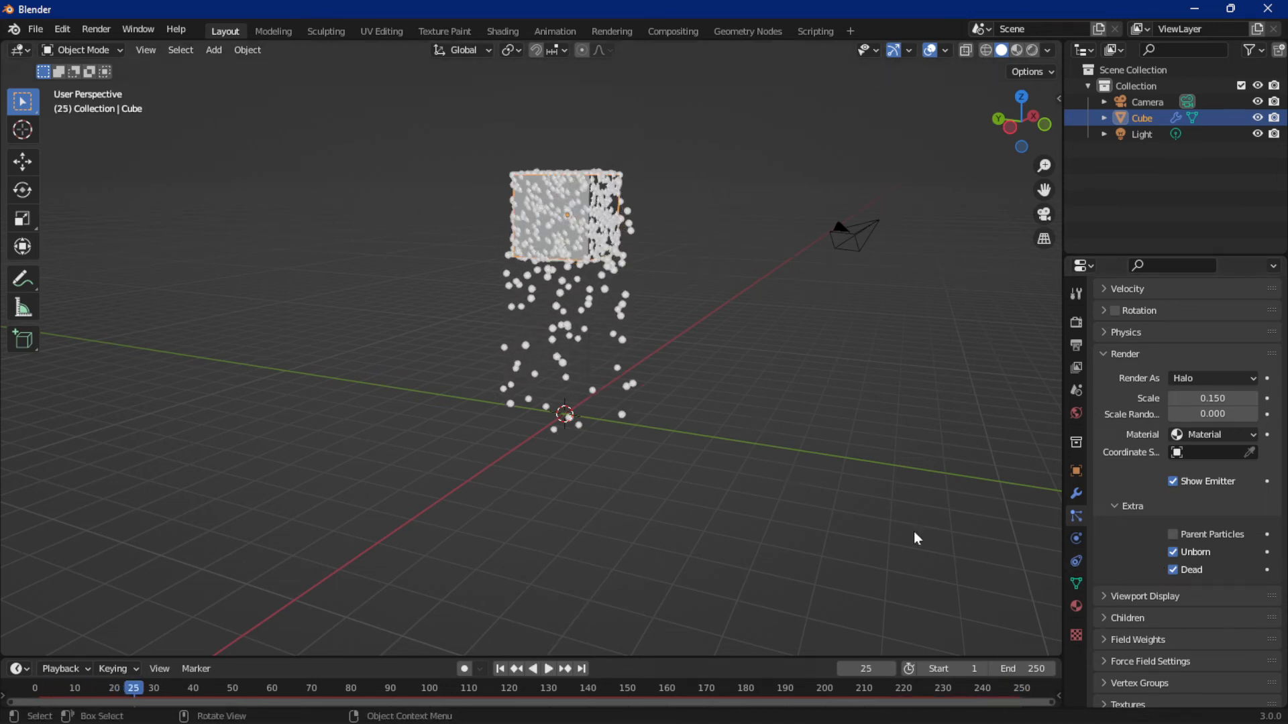
shift+middle_drag(530, 407, 541, 336)
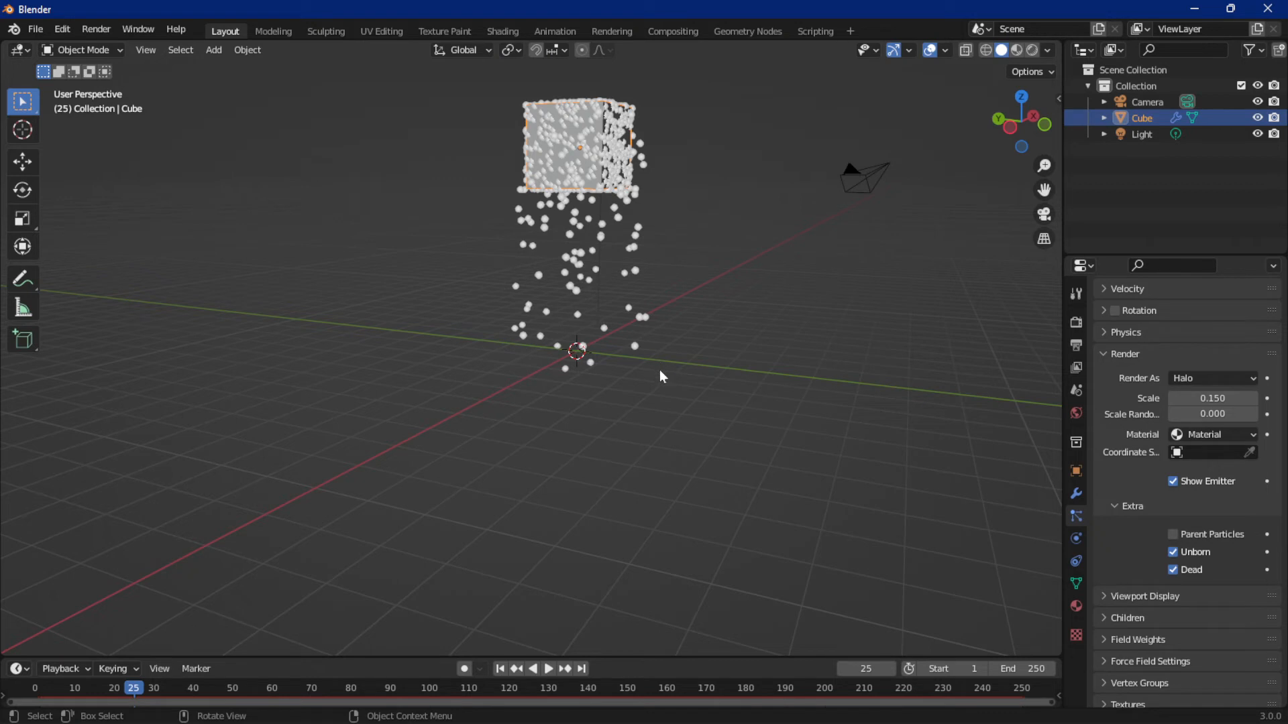
- Turn off Unborn in the particle render extras and briefly play the emission with only Dead enabled
click(1173, 553)
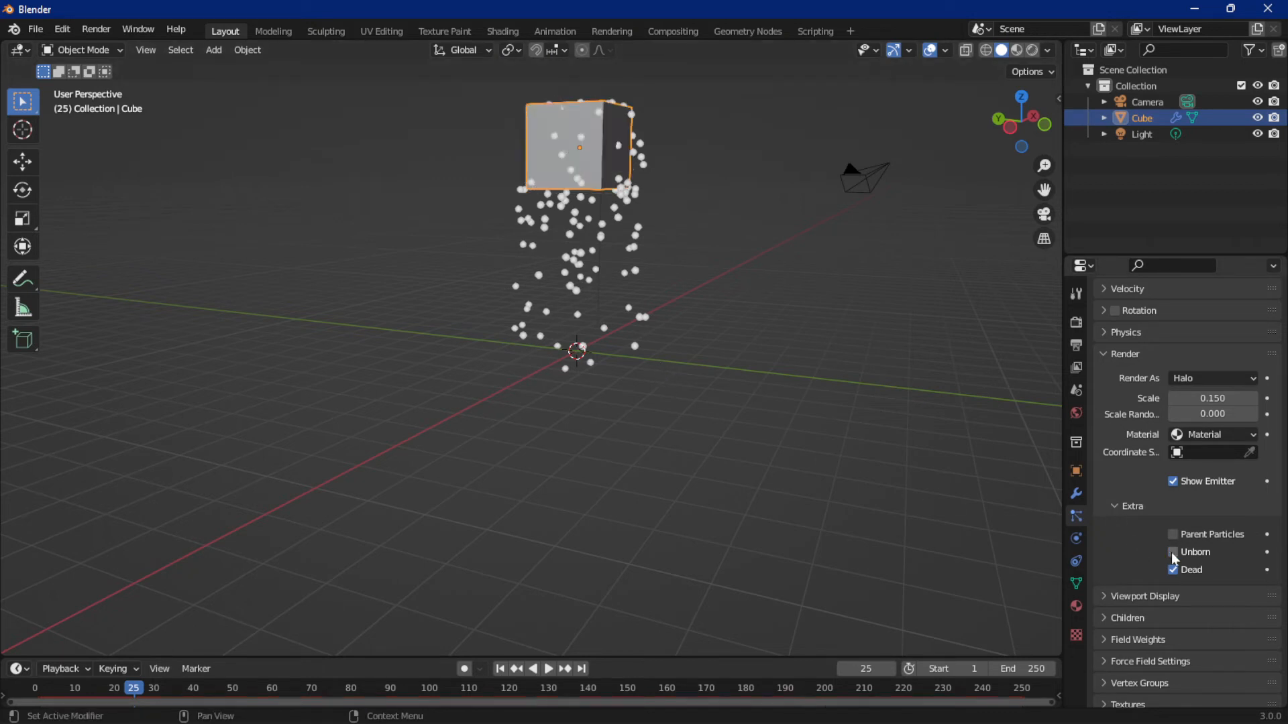
key(space)
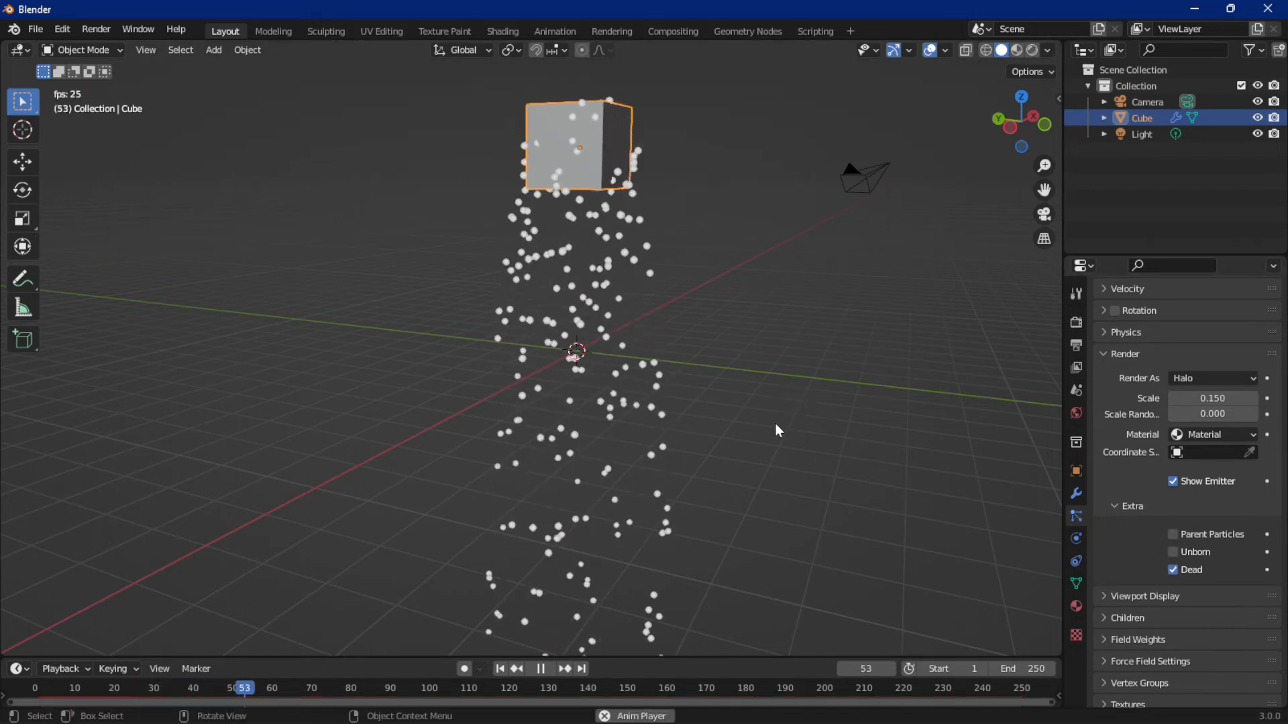
key(space)
- Set the particle Lifetime to 21.8 in the emission settings, replay the animation from the first frame, and stop it
scroll(1181, 323, up, 6)
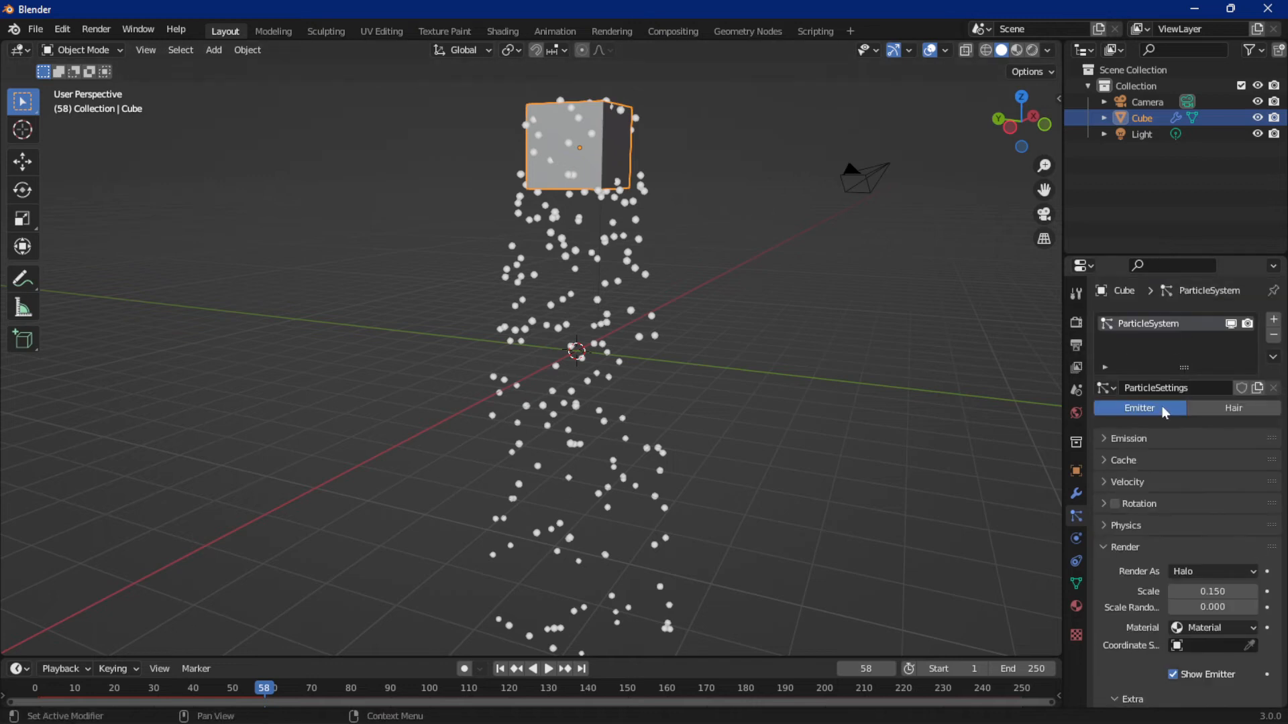
middle_drag(782, 361, 868, 401)
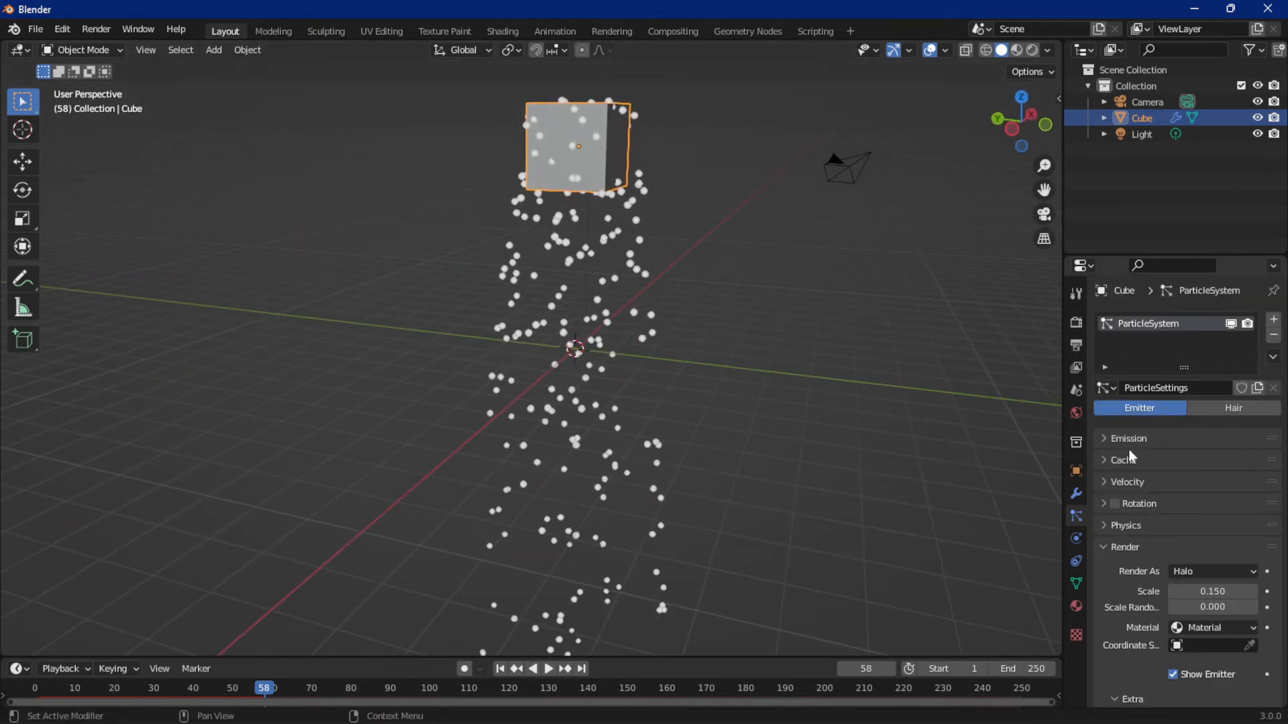
click(1150, 437)
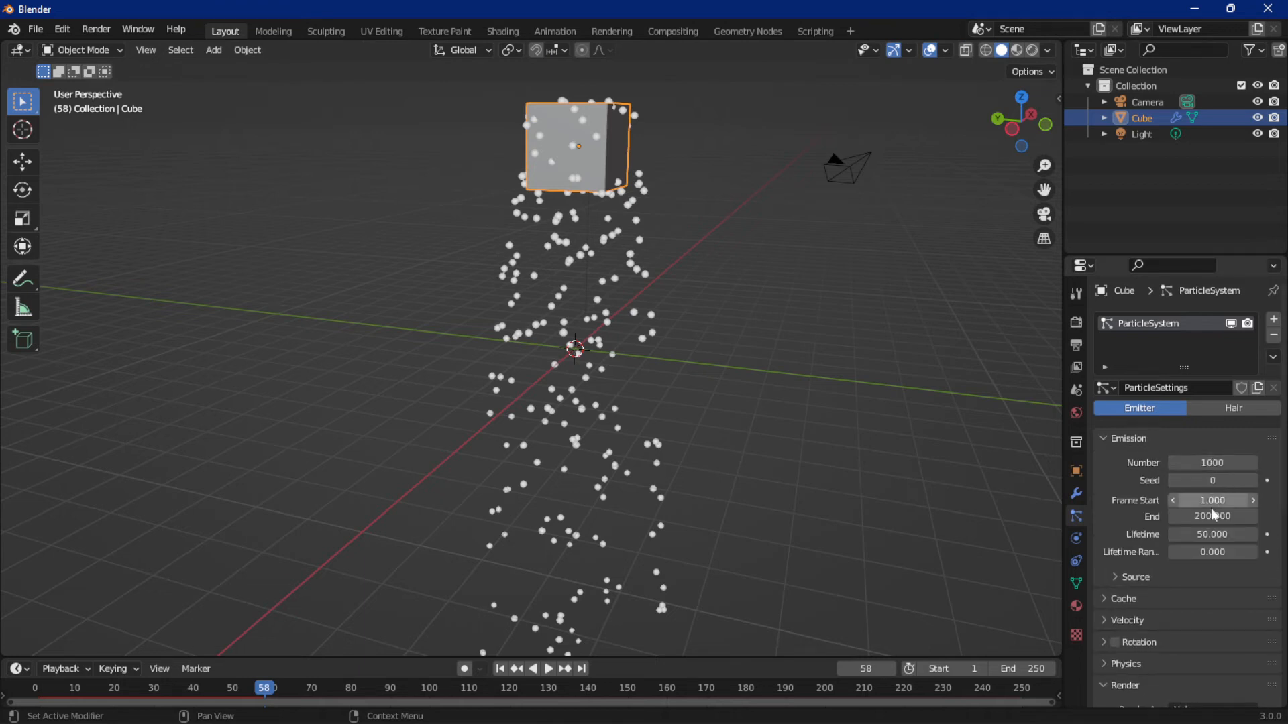
drag(1196, 533, 1186, 533)
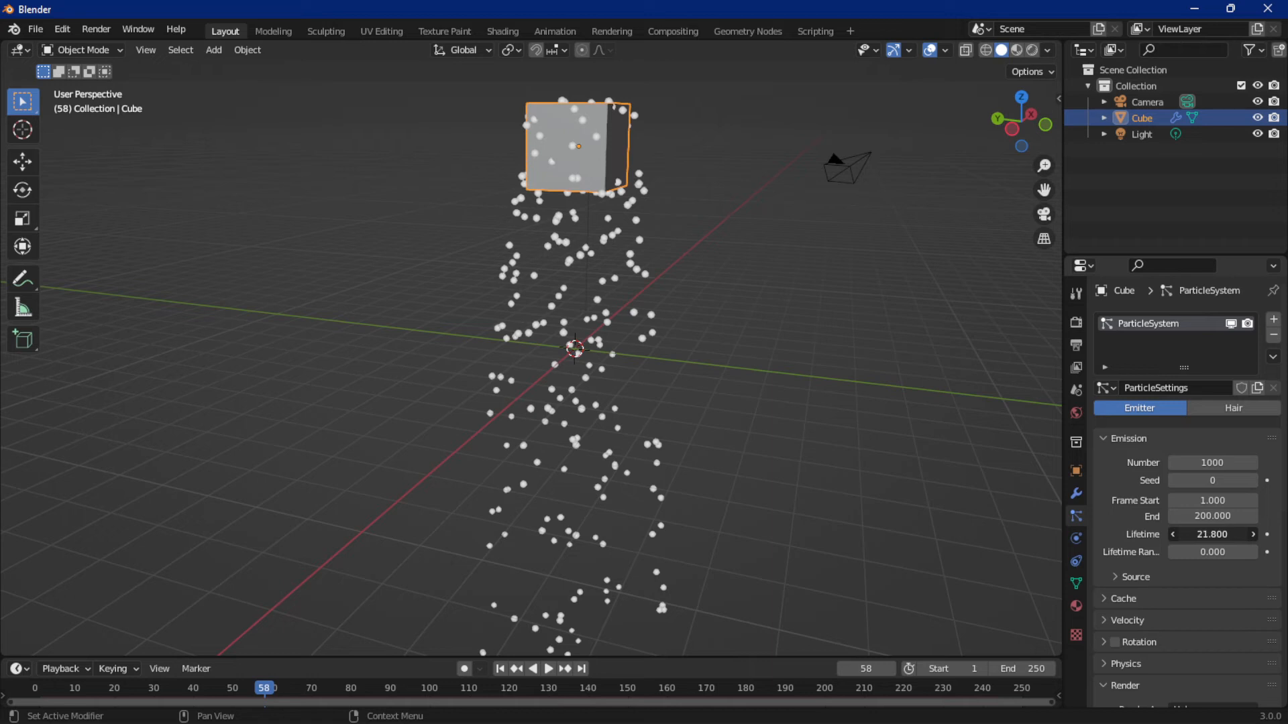
key(shift+Left)
key(space)
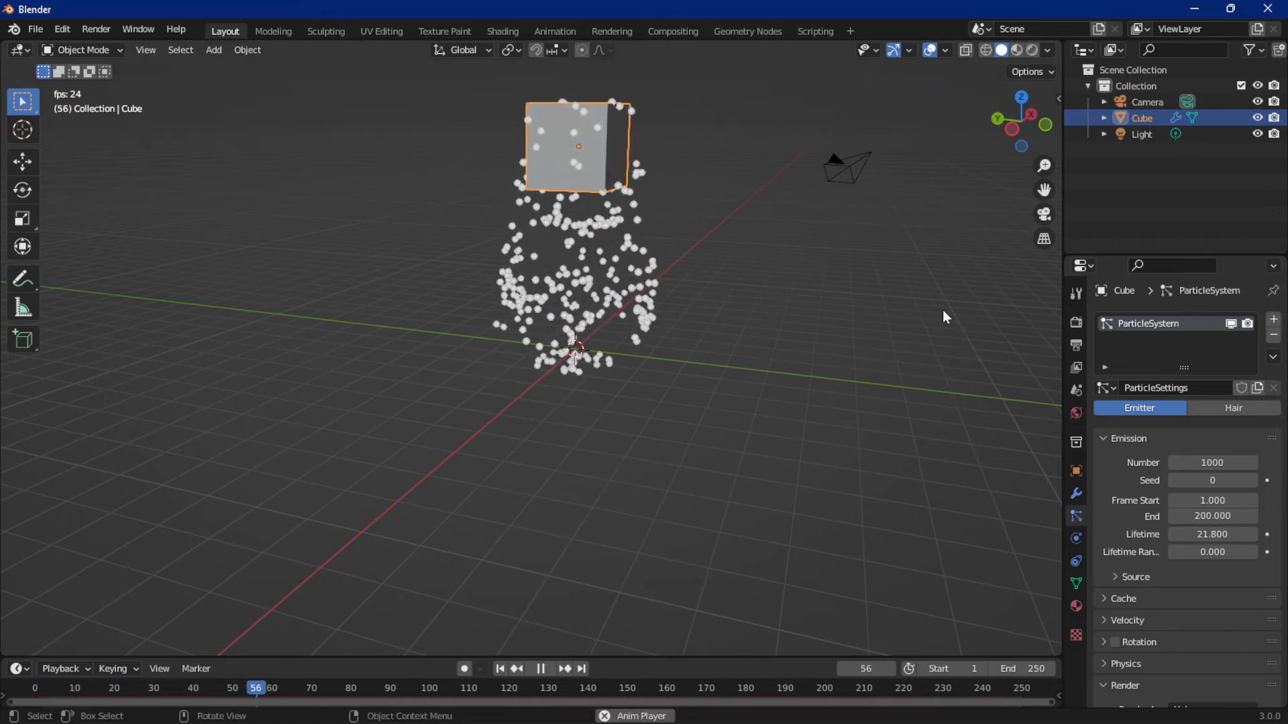
middle_drag(942, 310, 839, 308)
key(space)
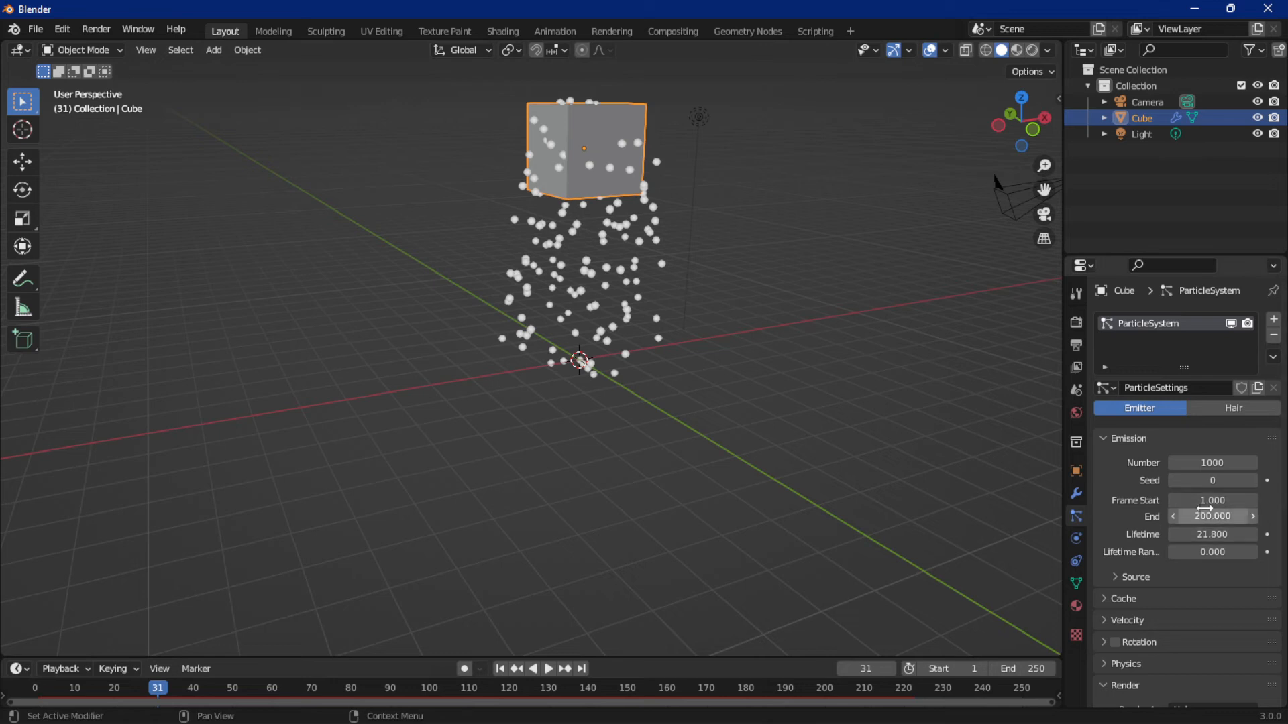
- Set the emission End frame to 24.3 and replay the animation from frame 1, viewing the particles from different angles
drag(1208, 509, 1173, 515)
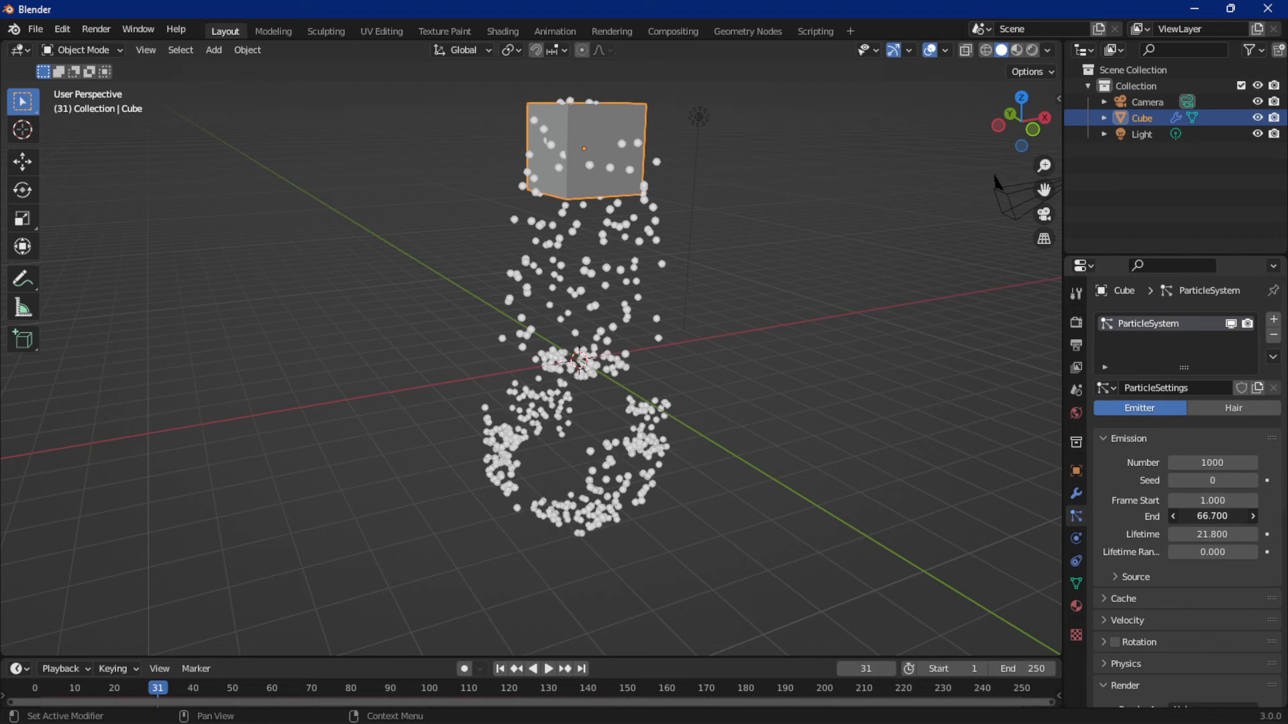
drag(1174, 516, 1157, 515)
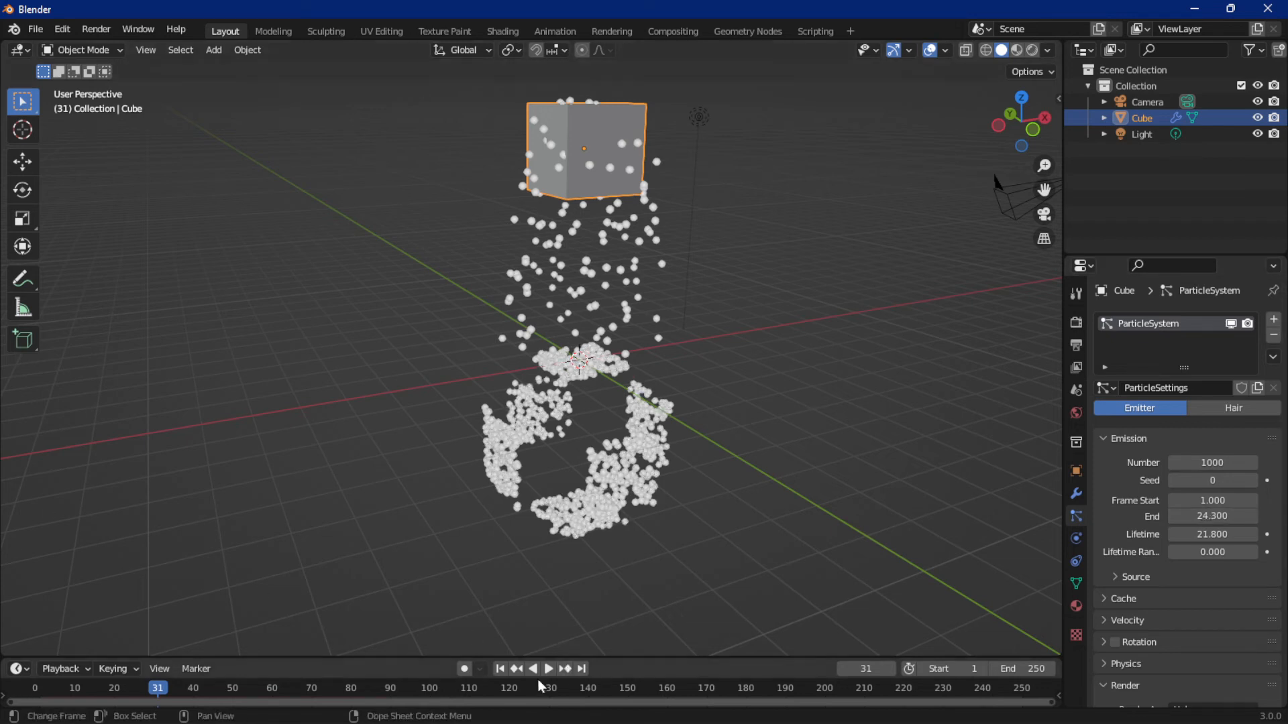
click(549, 668)
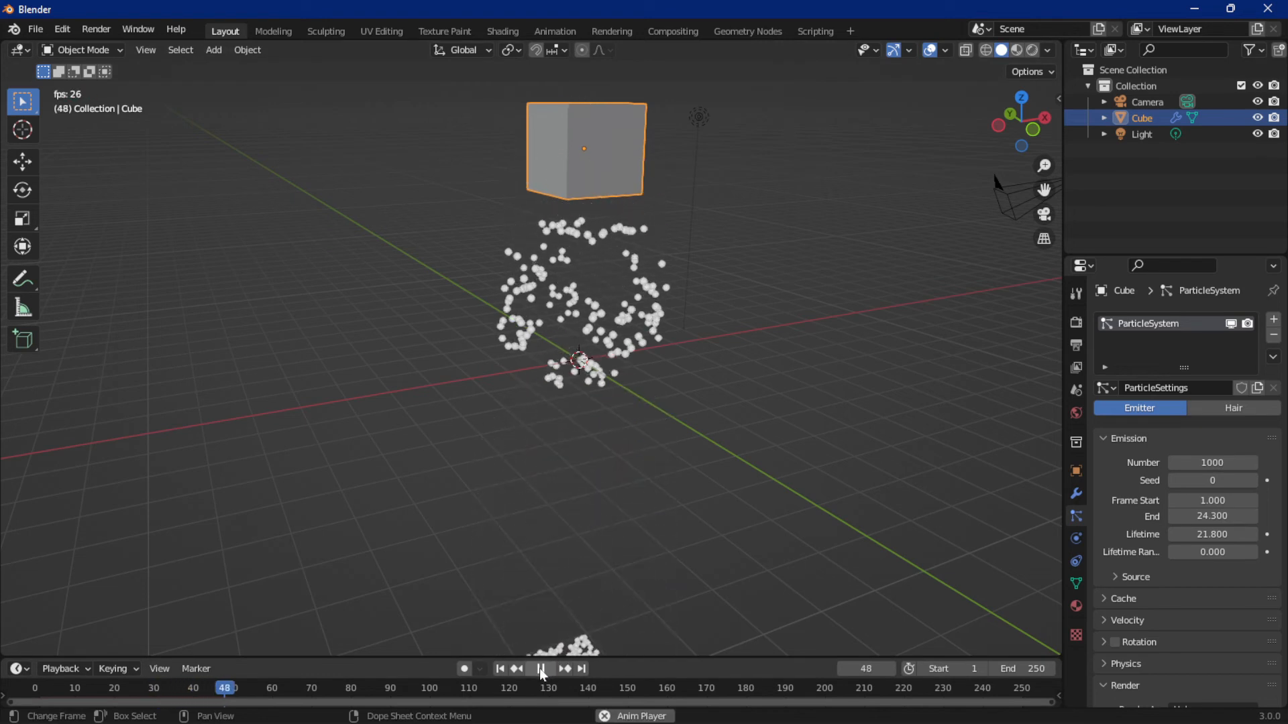
click(500, 669)
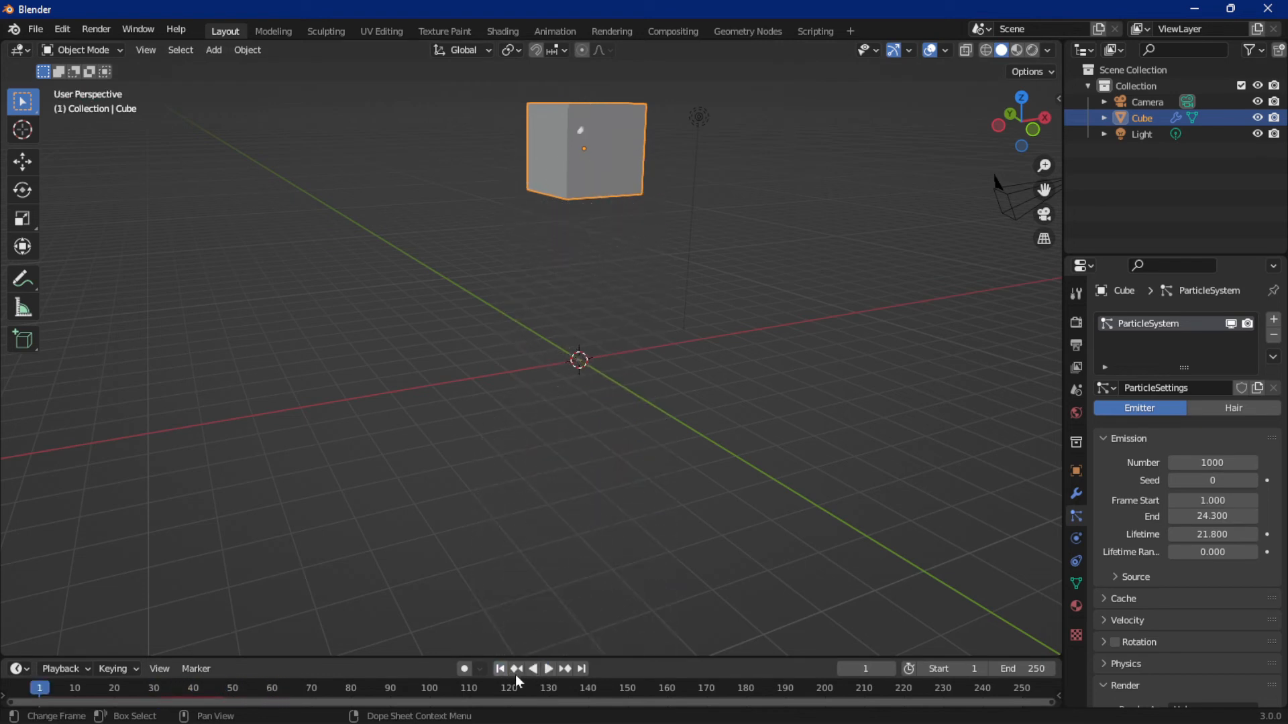
click(548, 669)
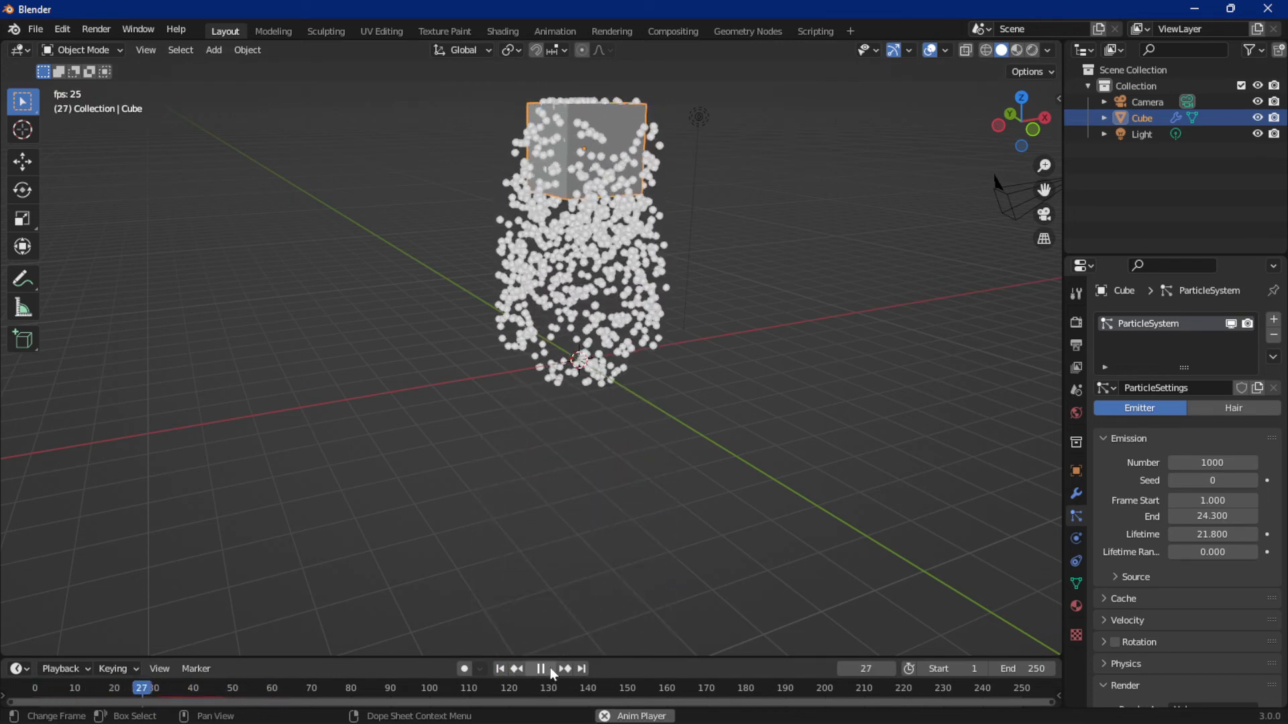
middle_drag(674, 550, 766, 536)
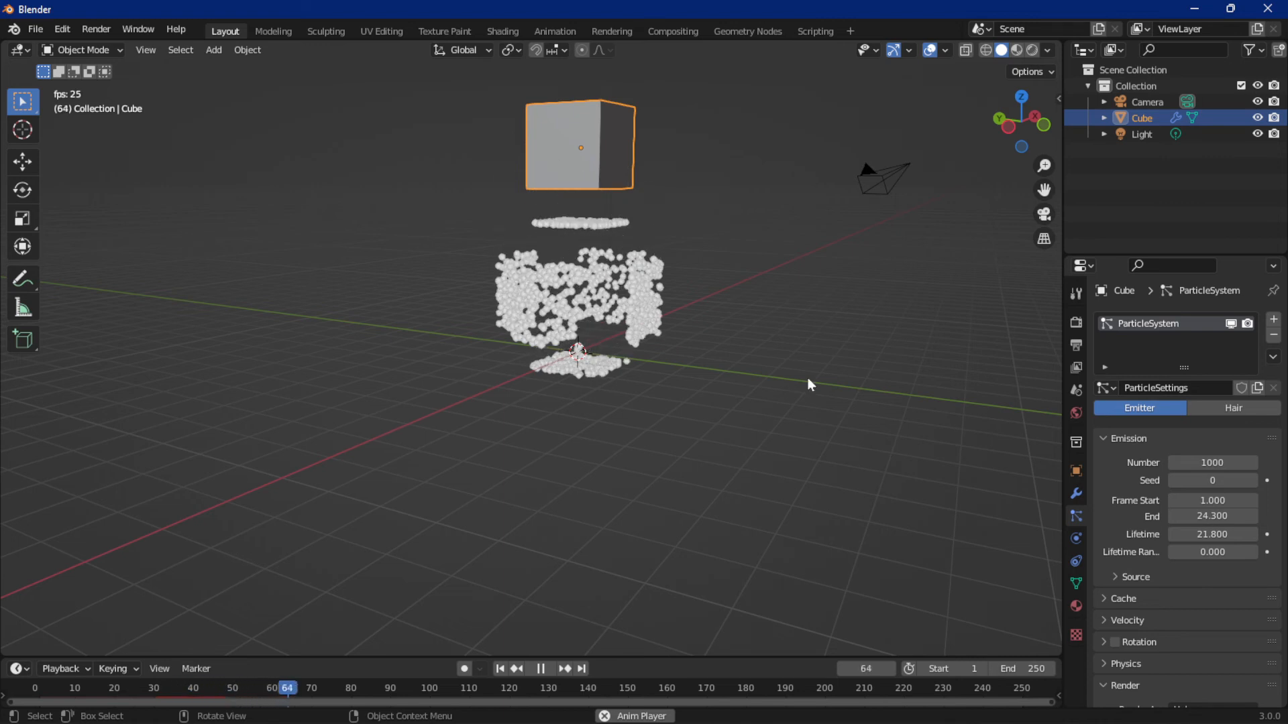
middle_drag(938, 421, 635, 457)
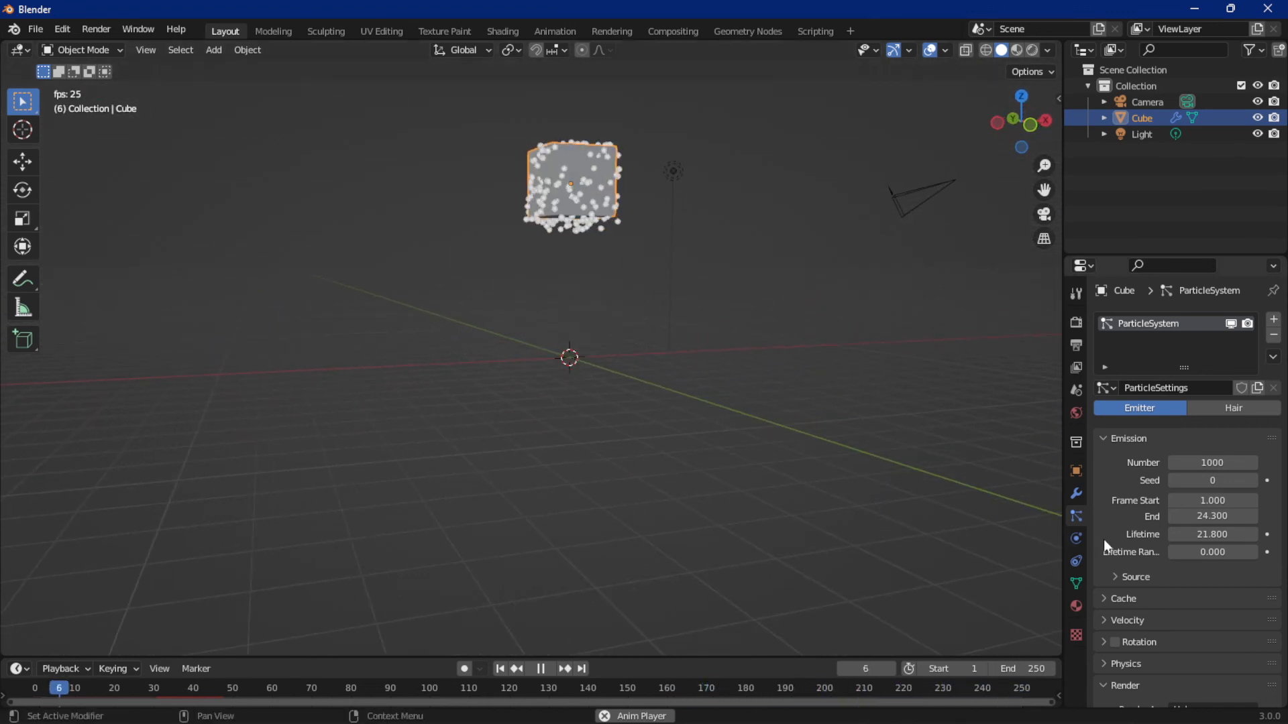
- Expand the emission Source settings and examine the Emit From and distribution options while the animation plays
click(1122, 577)
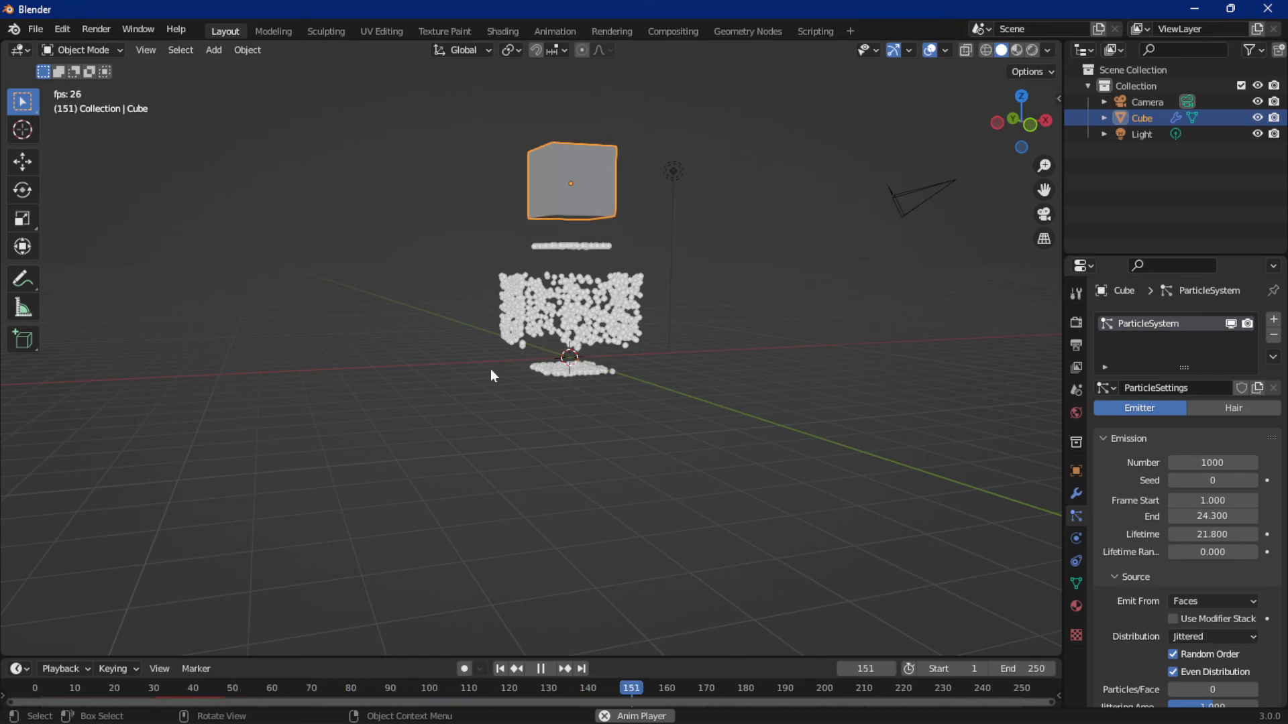
middle_drag(746, 380, 942, 498)
scroll(1157, 590, down, 8)
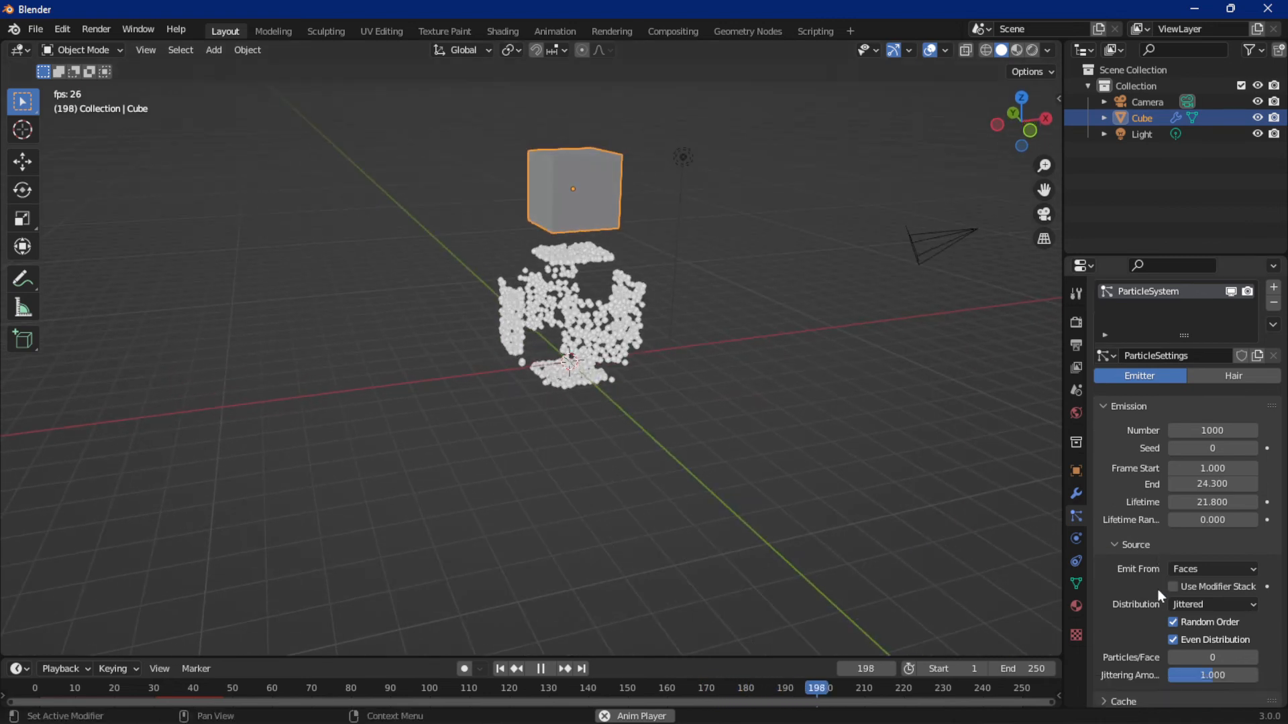
- Review the emission Source settings and turn Unborn back on in the particle render extras
scroll(1158, 590, down, 4)
scroll(1157, 590, up, 4)
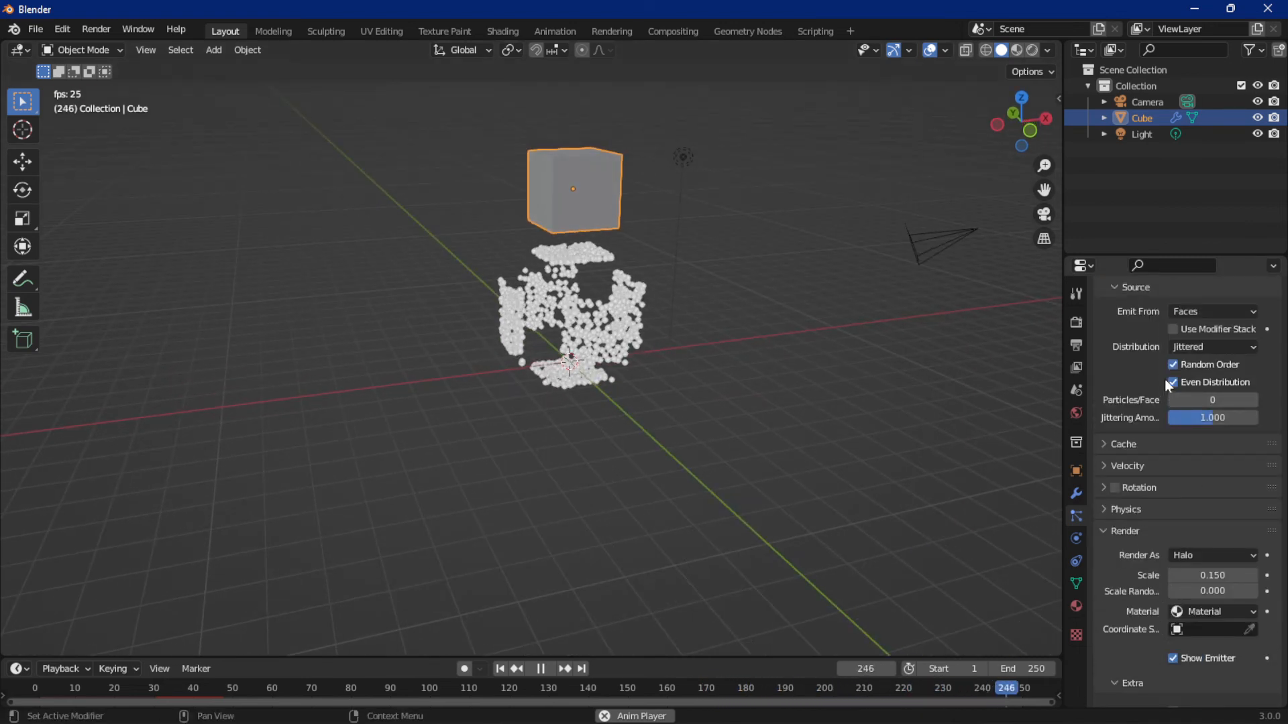
scroll(1180, 580, down, 5)
click(1175, 601)
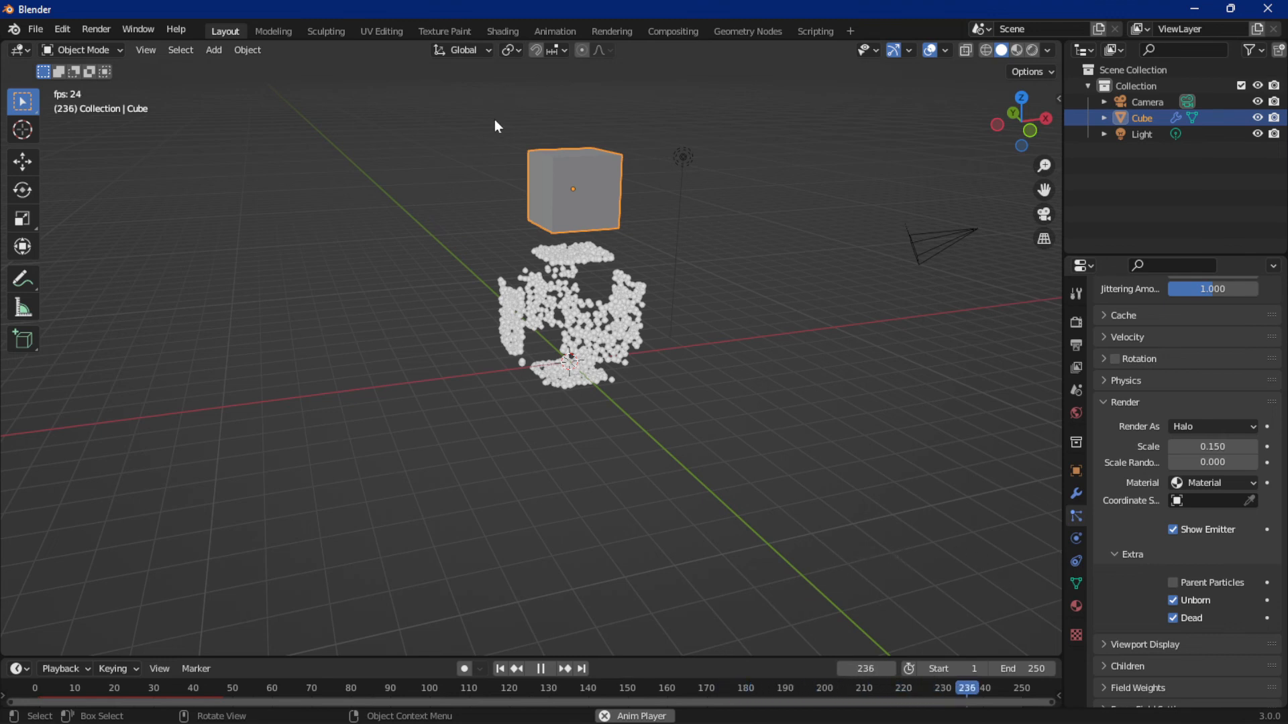
- Replay the emission with Unborn and Dead both enabled, and stop the animation at frame 69
key(space)
key(space)
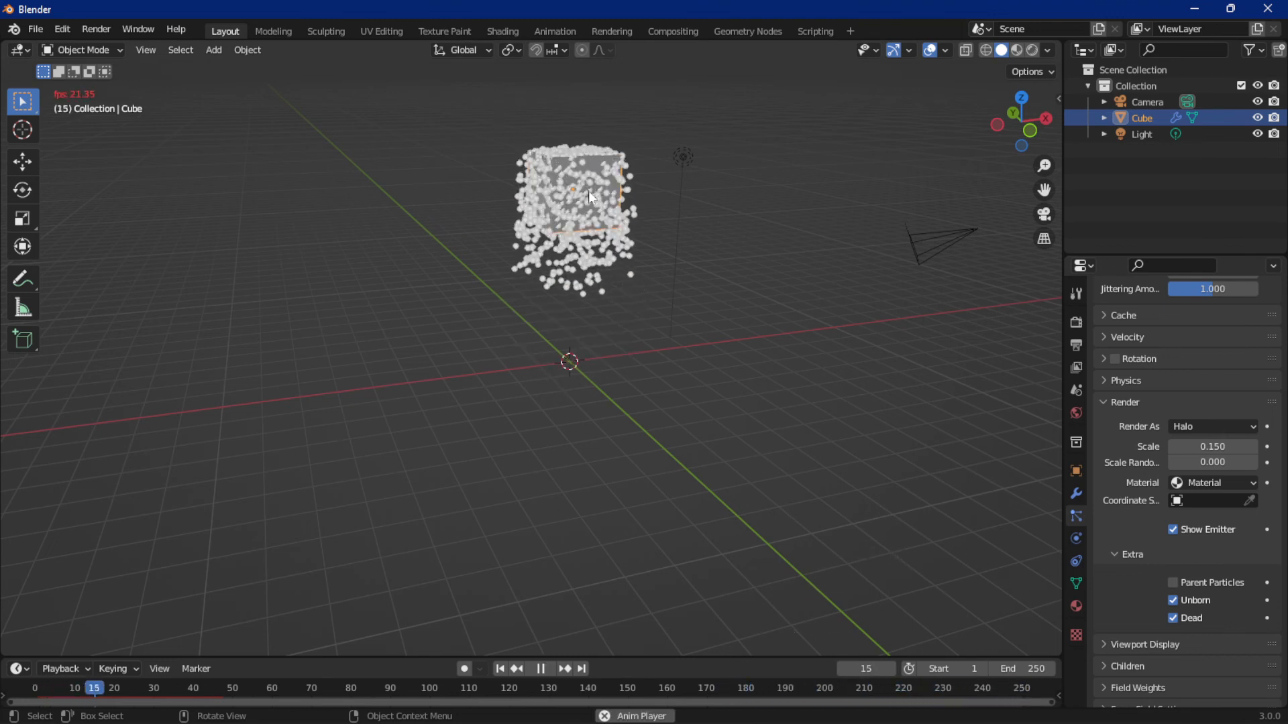
key(space)
key(space)
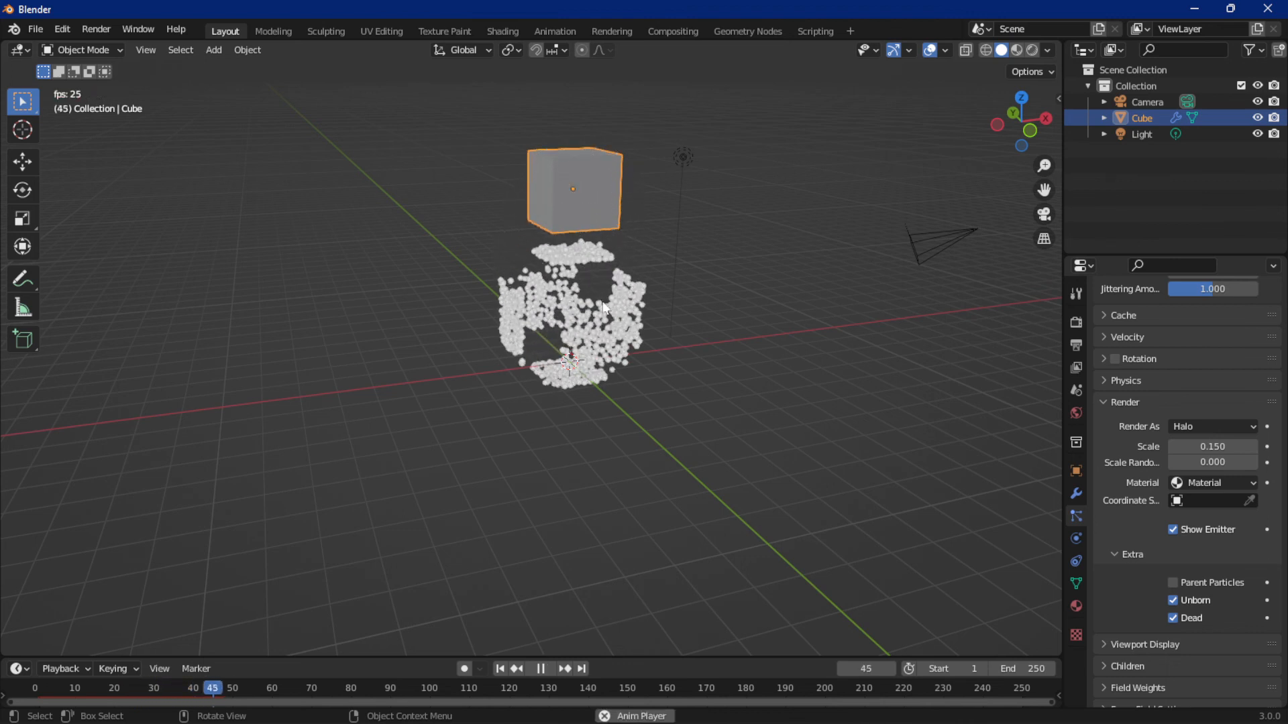
key(space)
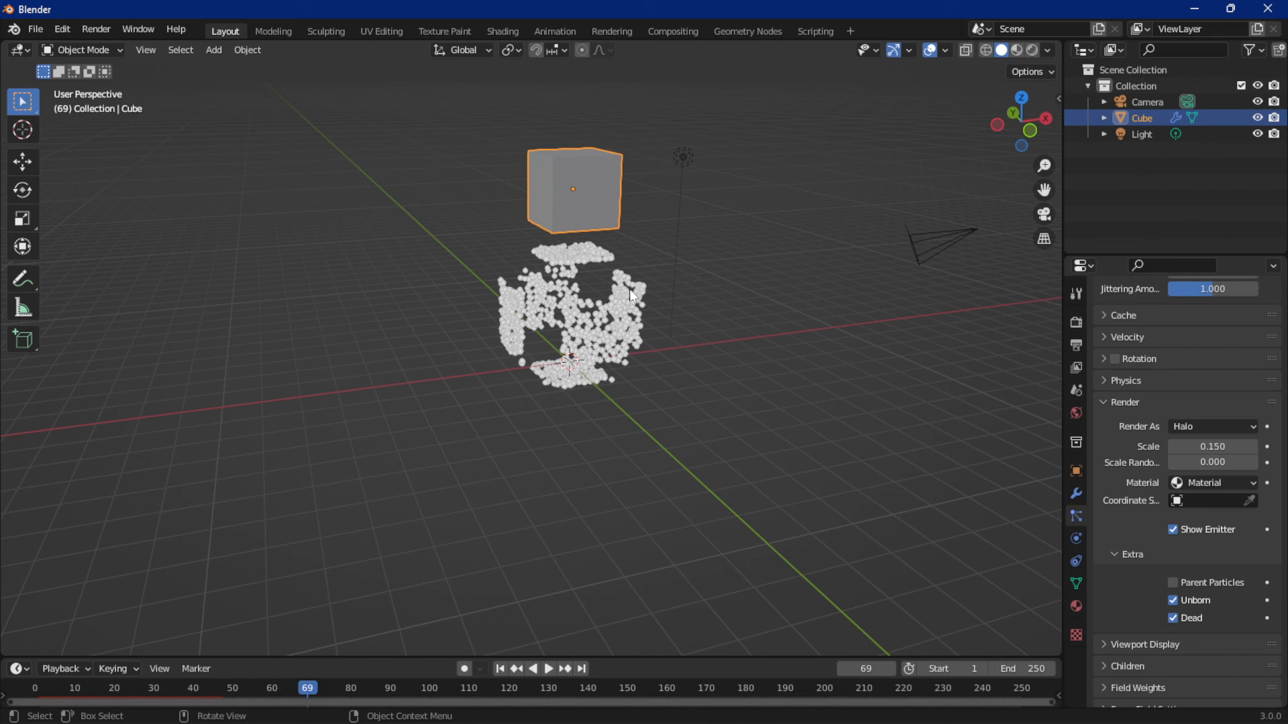
- Render frame 69 as a still image, inspect the result at different zoom levels, and close the render window
click(1198, 425)
click(102, 29)
click(169, 51)
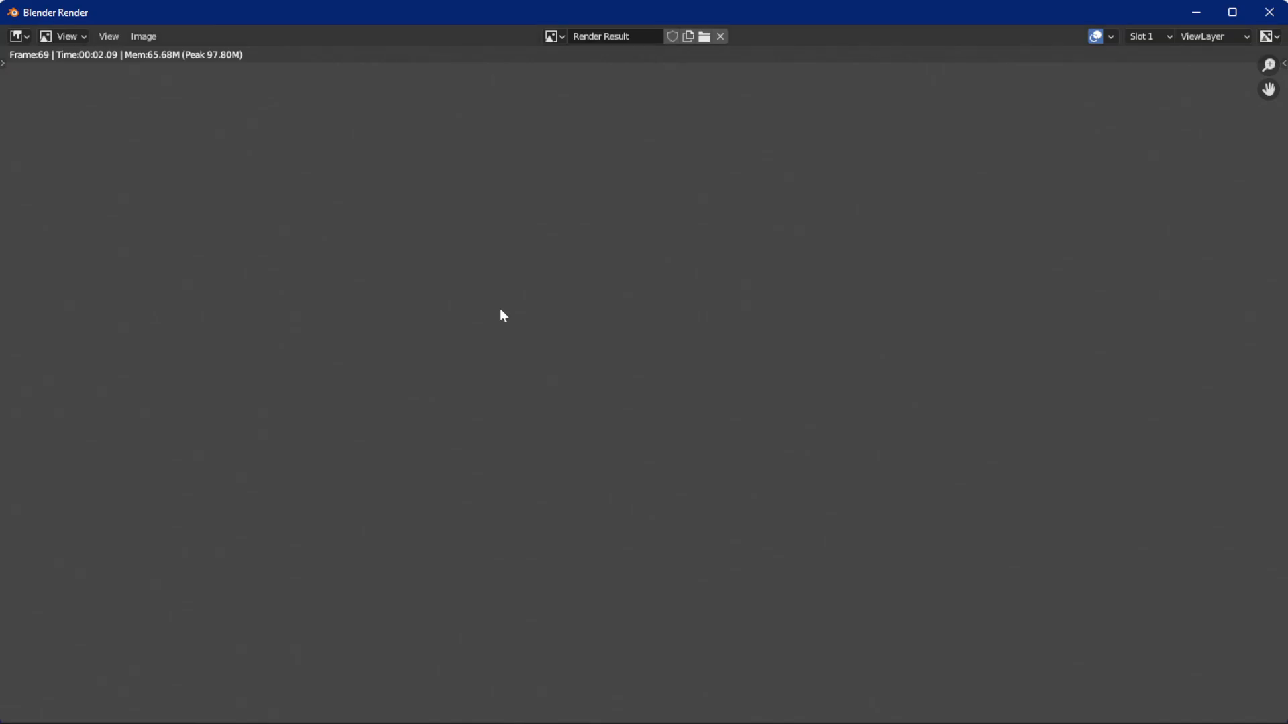
scroll(1040, 305, up, 2)
scroll(1039, 306, down, 1)
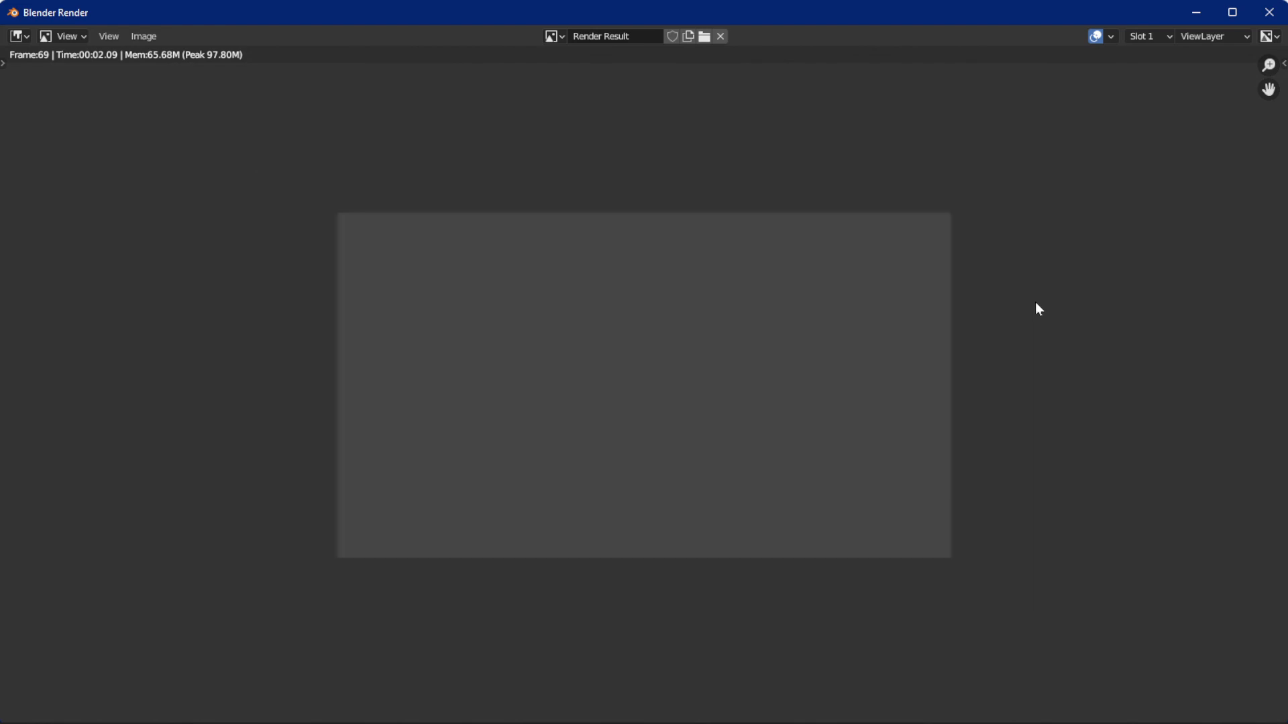
scroll(1039, 307, up, 2)
click(1269, 12)
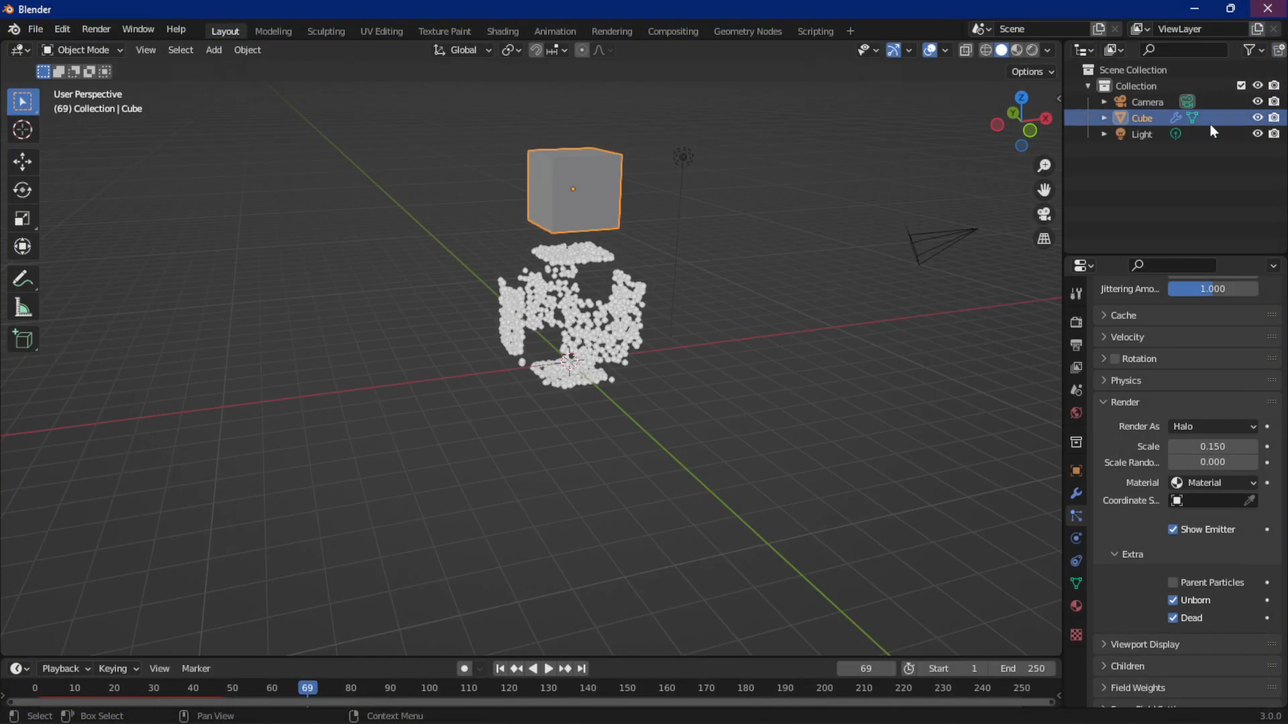
- Toggle Show Emitter off and on again for the cube's particles, and open the Render As options
click(1177, 530)
click(1174, 530)
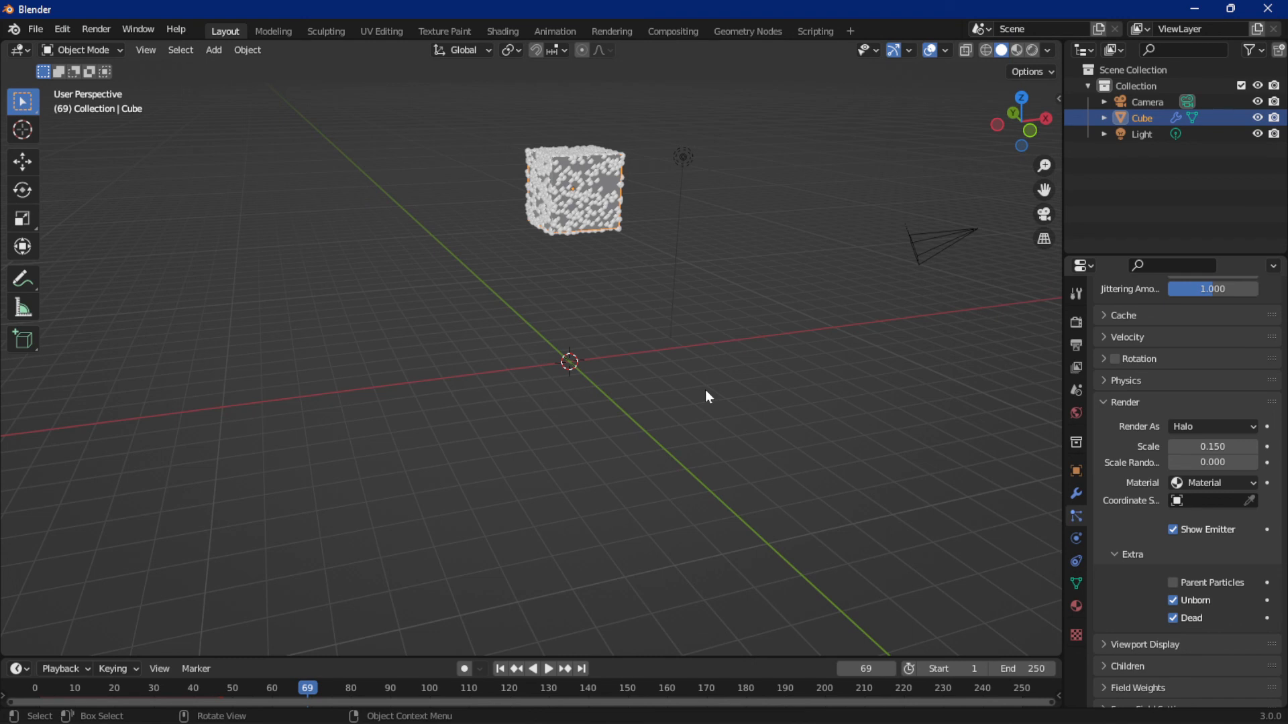
click(1181, 426)
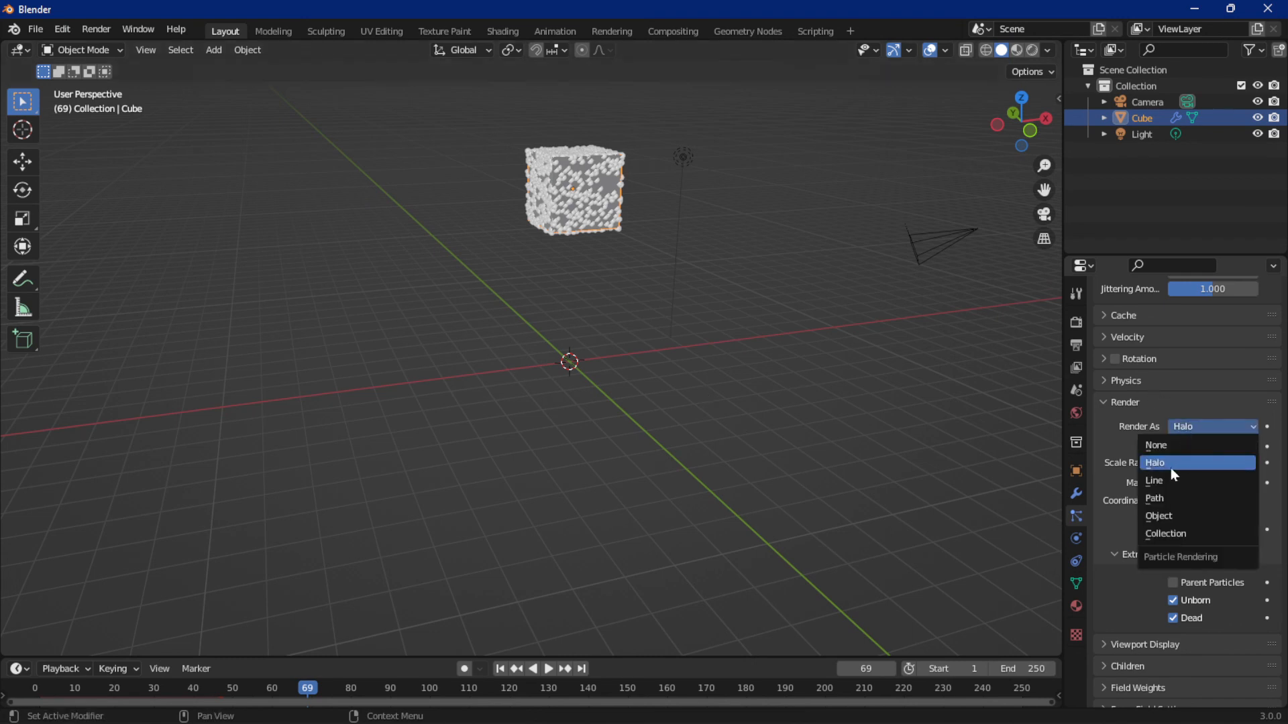